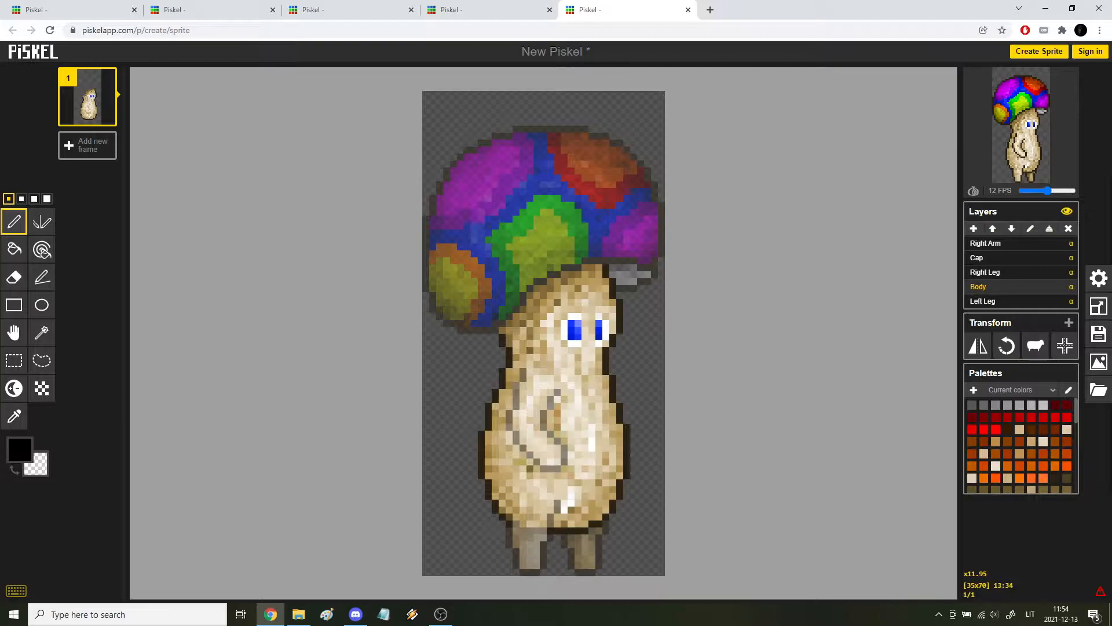
- Duplicate frame 1 of the new sprite and activate the Move tool for posing the copy
{"action": "scroll", "coordinate": [603, 320], "scroll_direction": "up", "scroll_amount": 2}
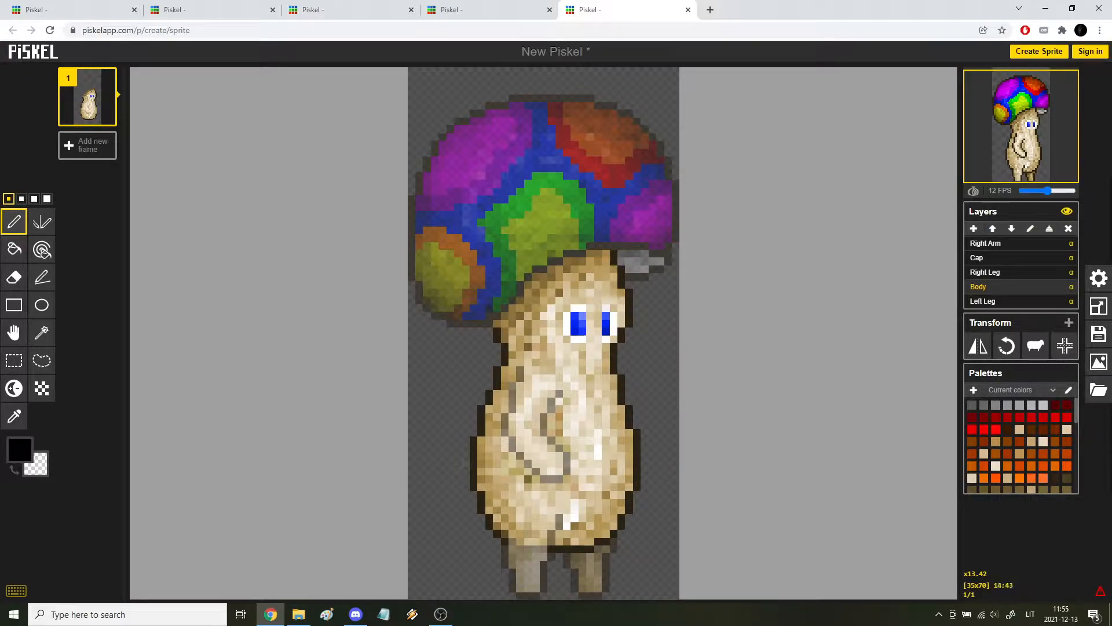
{"action": "scroll", "coordinate": [537, 522], "scroll_direction": "down", "scroll_amount": 1}
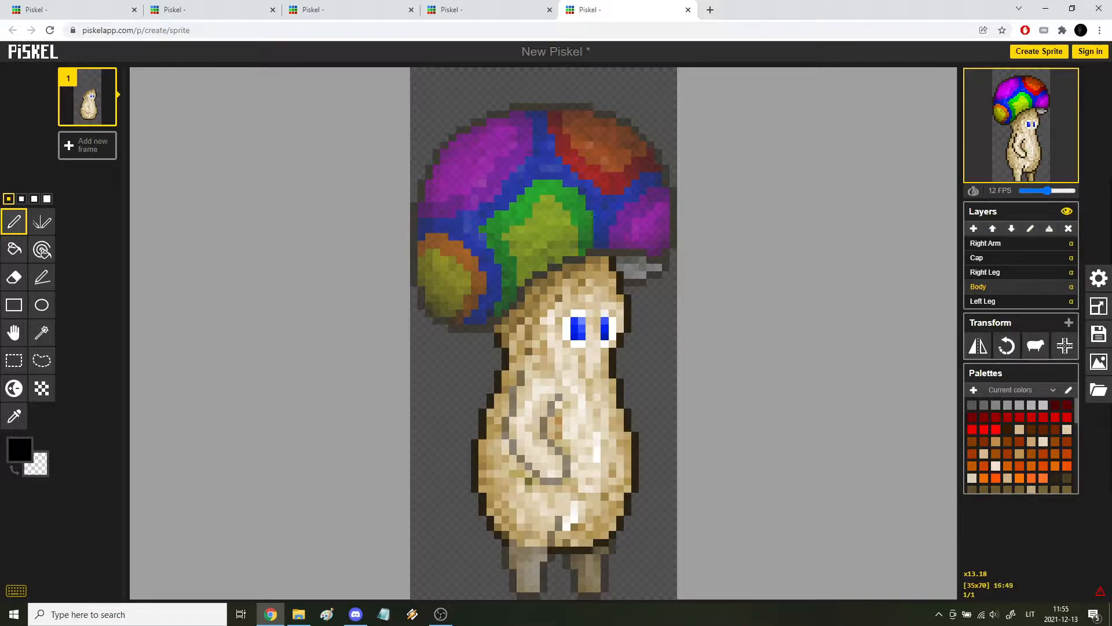
{"action": "scroll", "coordinate": [543, 333], "scroll_direction": "down", "scroll_amount": 2}
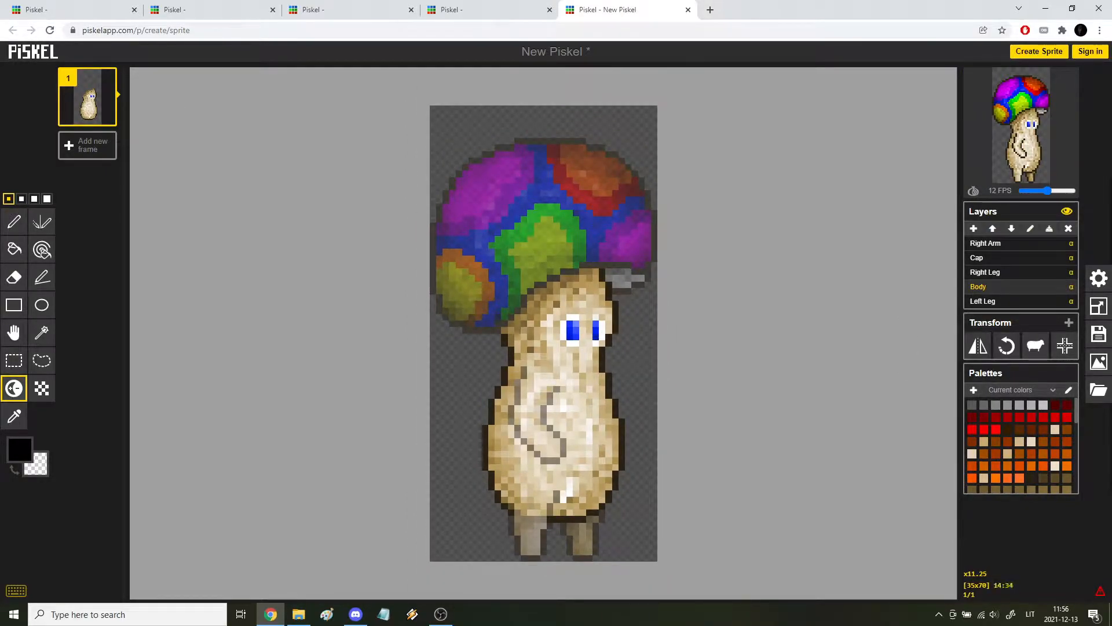
{"action": "mouse_move", "coordinate": [107, 116]}
{"action": "left_click", "coordinate": [106, 115]}
{"action": "key", "text": "m"}
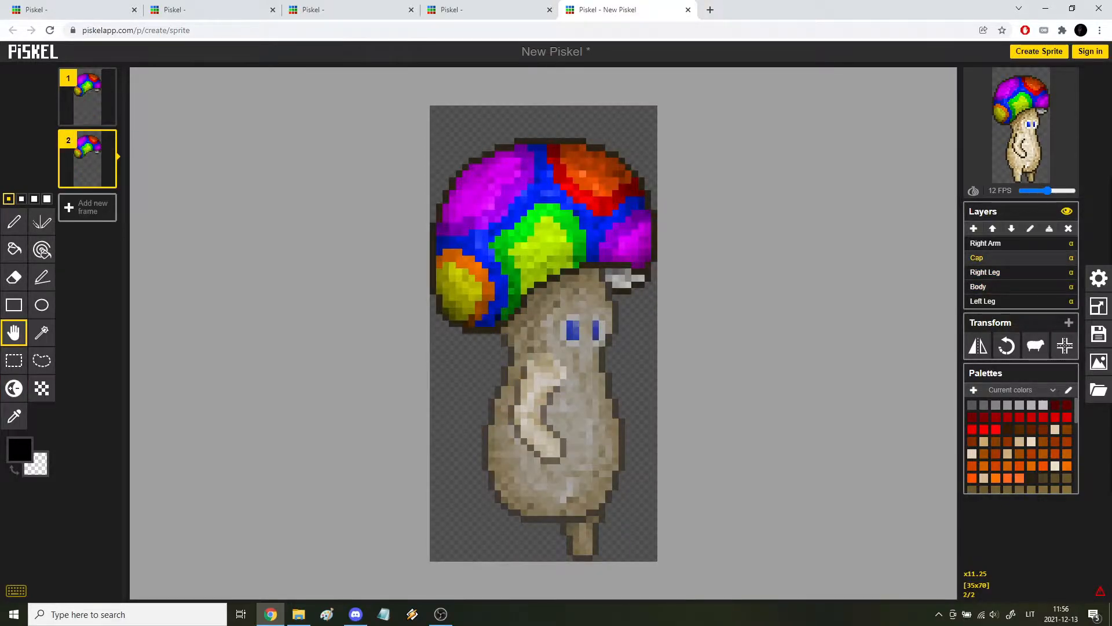
- Look through the Fungi Walk, FungiCrouch, FunigJumpFall and FungiRun sprites for reference poses and return to the new sprite
{"action": "key", "text": "ctrl+2"}
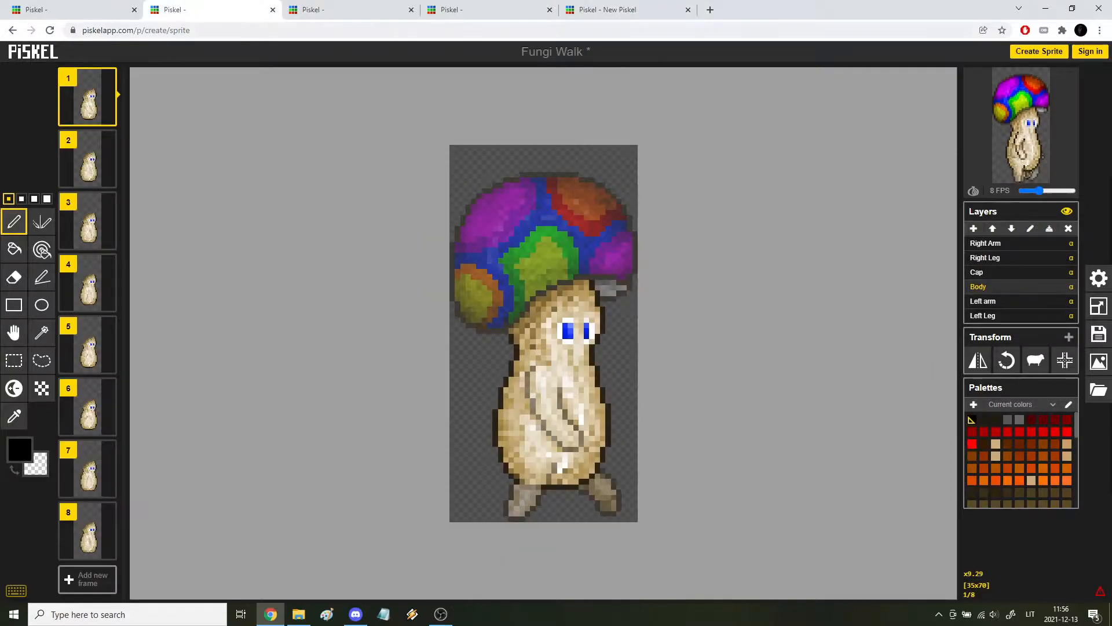
{"action": "key", "text": "ctrl+4"}
{"action": "key", "text": "ctrl+3"}
{"action": "key", "text": "ctrl+2"}
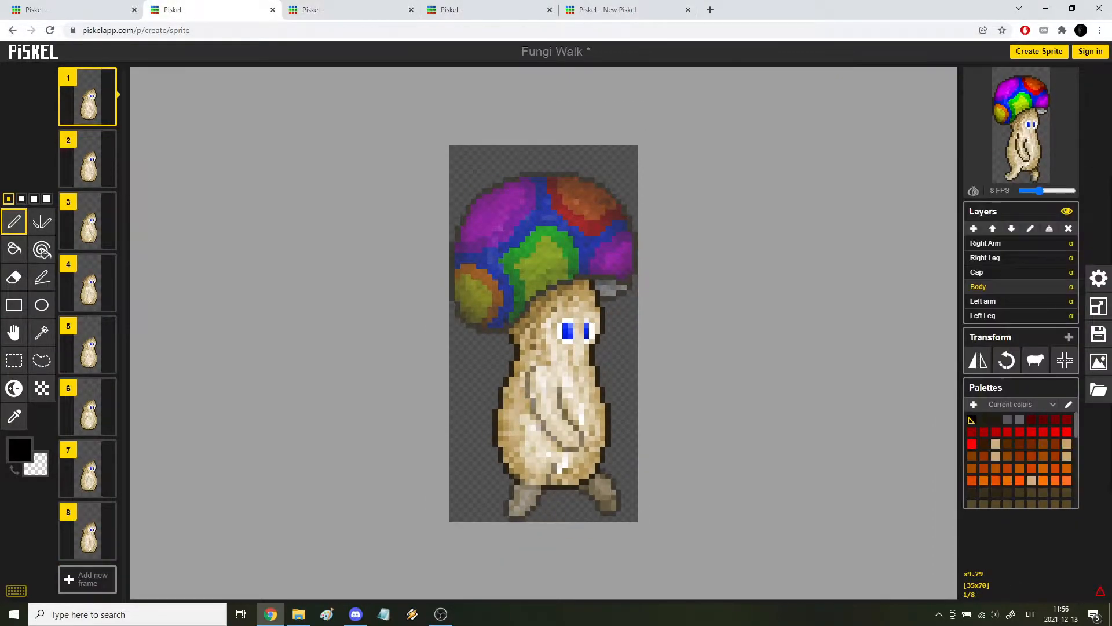
{"action": "key", "text": "ctrl+1"}
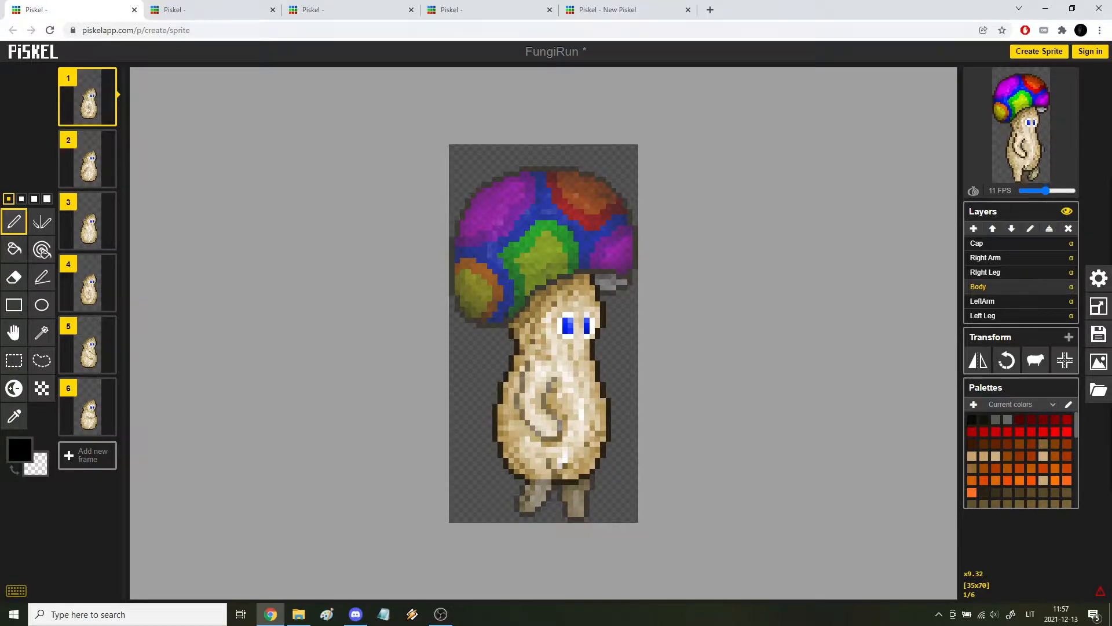
{"action": "key", "text": "ctrl+5"}
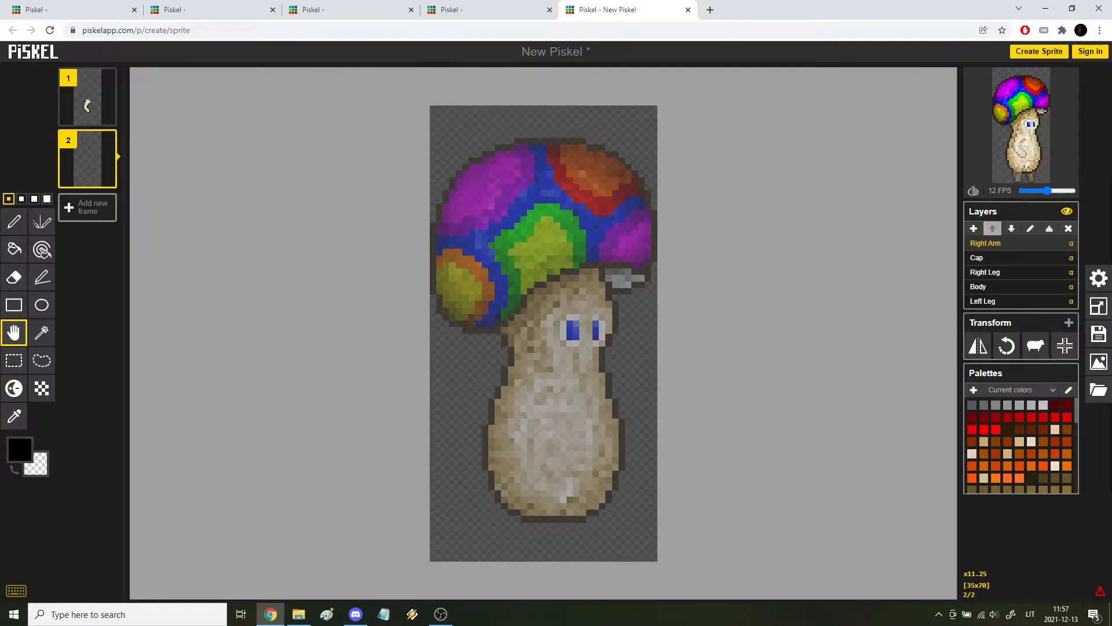
- Lower the cap and the body by one pixel in frame 2
{"action": "key", "text": "Up"}
{"action": "key", "text": "Down"}
{"action": "key", "text": "ctrl+z"}
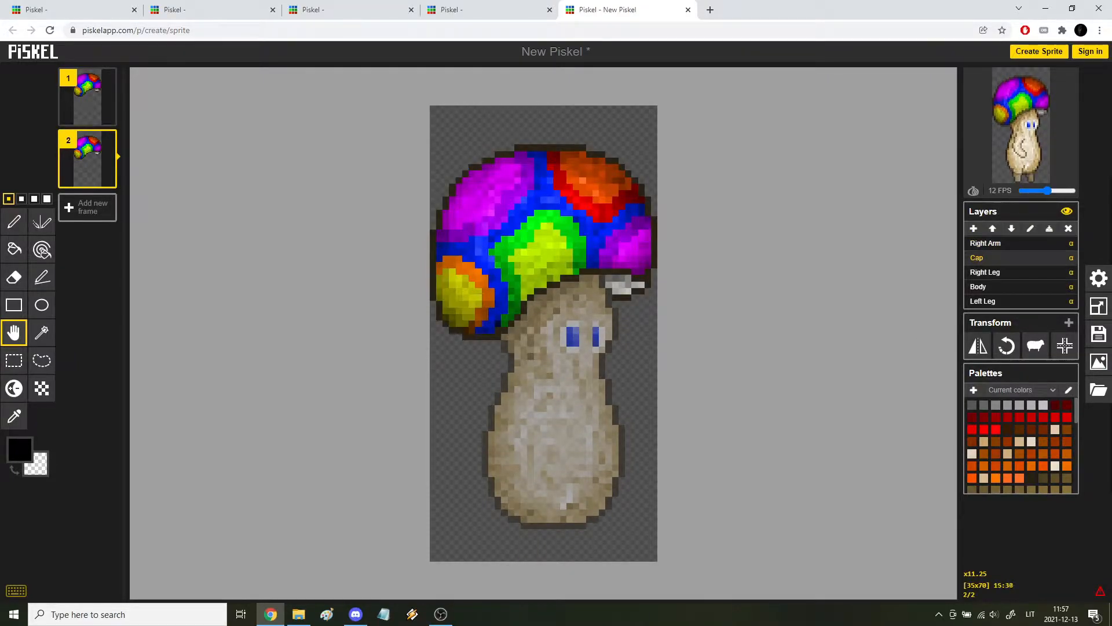
- Bring bent legs from the FungiRun sprite into frame 2 of the new sprite and lower the left leg into place
{"action": "key", "text": "ctrl+shift+Tab"}
{"action": "key", "text": "ctrl+shift+Tab"}
{"action": "key", "text": "ctrl+shift+Tab"}
{"action": "key", "text": "ctrl+shift+Tab"}
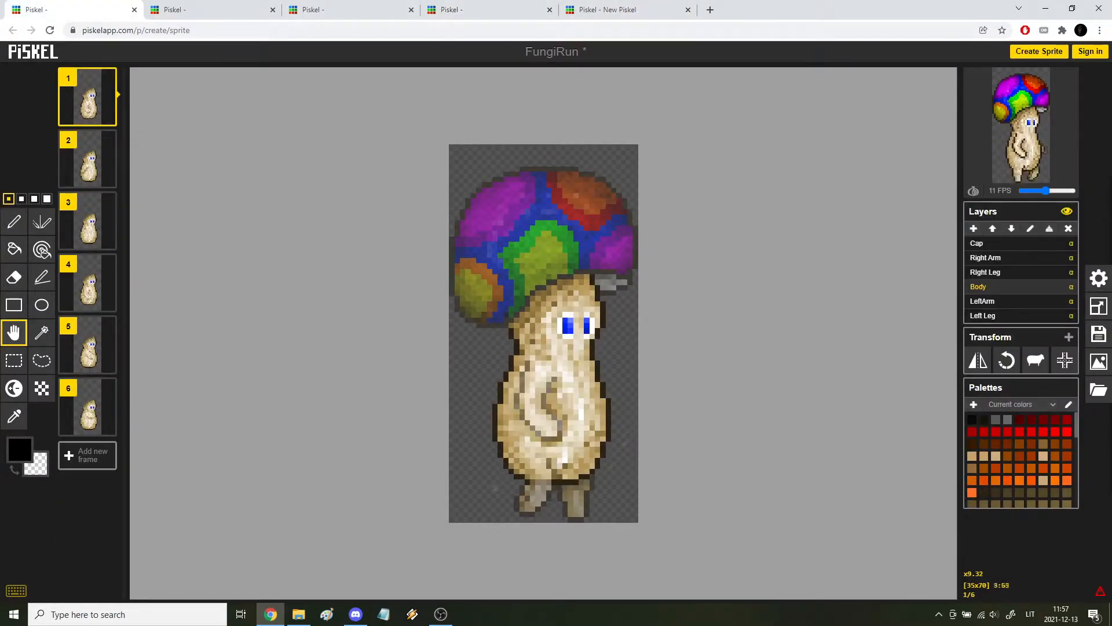
{"action": "key", "text": "ctrl+shift+Tab"}
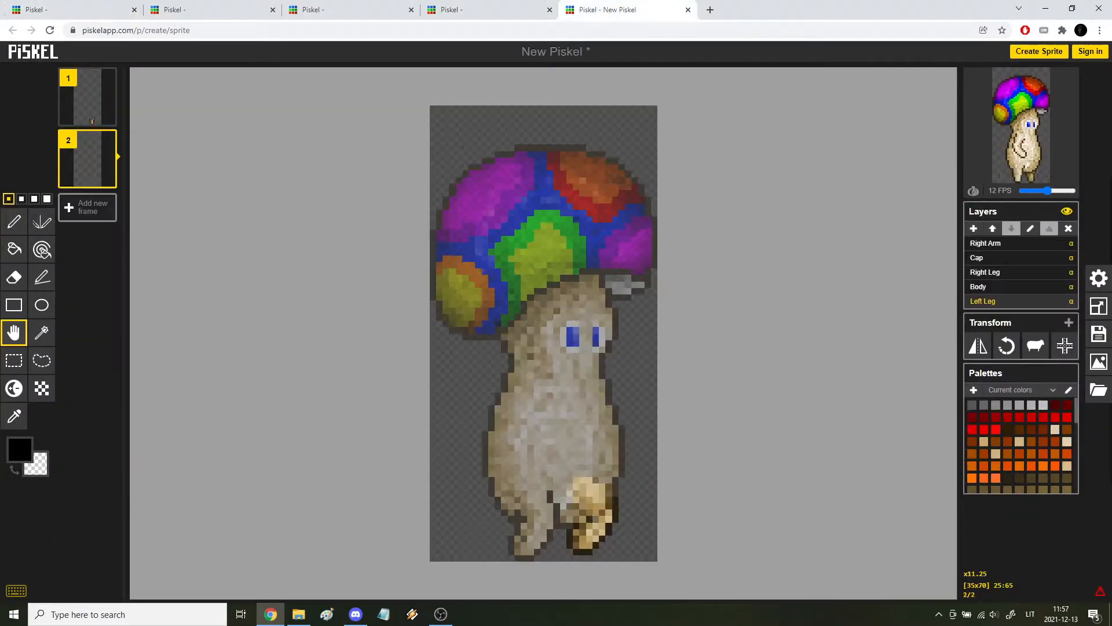
{"action": "left_click_drag", "start_coordinate": [596, 532], "coordinate": [596, 538]}
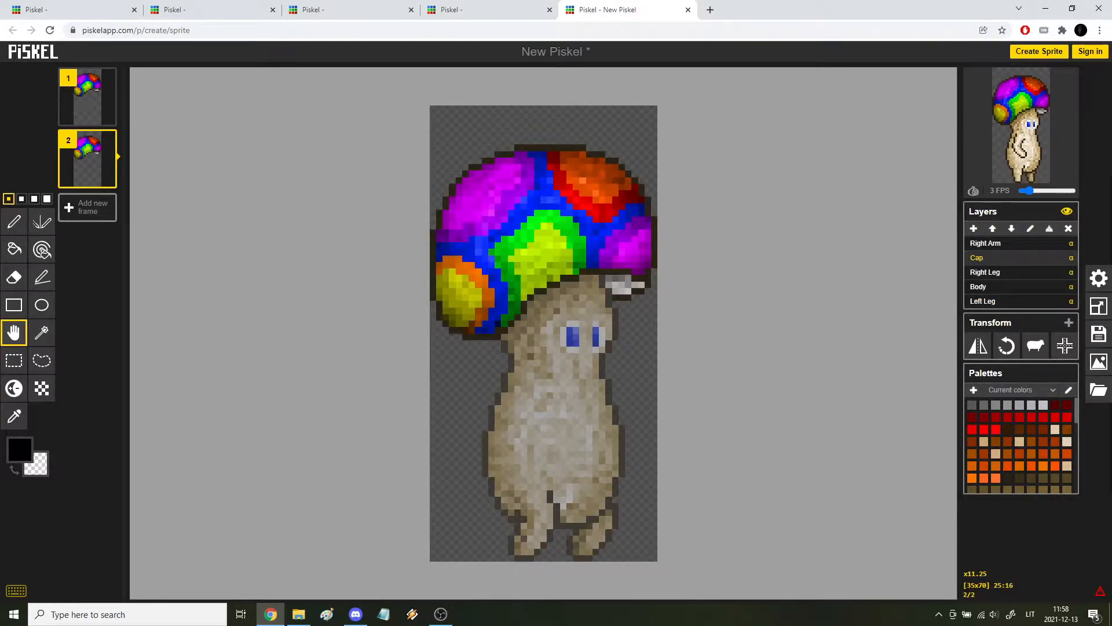
- Copy the right arm from frame 2 of Fungi Walk into the Right Arm layer of the new sprite's frame 2
{"action": "key", "text": "p"}
{"action": "key", "text": "ctrl+shift+Tab"}
{"action": "key", "text": "ctrl+shift+Tab"}
{"action": "key", "text": "ctrl+shift+Tab"}
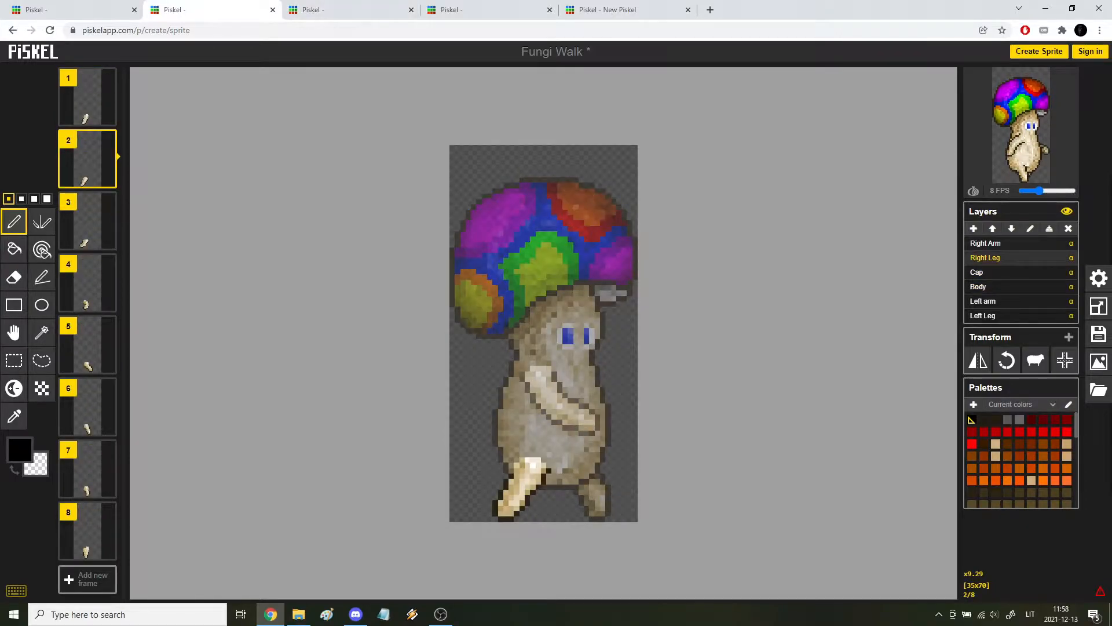
{"action": "left_click", "coordinate": [985, 242]}
{"action": "left_click", "coordinate": [14, 332]}
{"action": "left_click", "coordinate": [14, 359]}
{"action": "left_click_drag", "start_coordinate": [452, 147], "coordinate": [636, 520]}
{"action": "key", "text": "ctrl+Tab"}
{"action": "key", "text": "ctrl+Tab"}
{"action": "key", "text": "ctrl+Tab"}
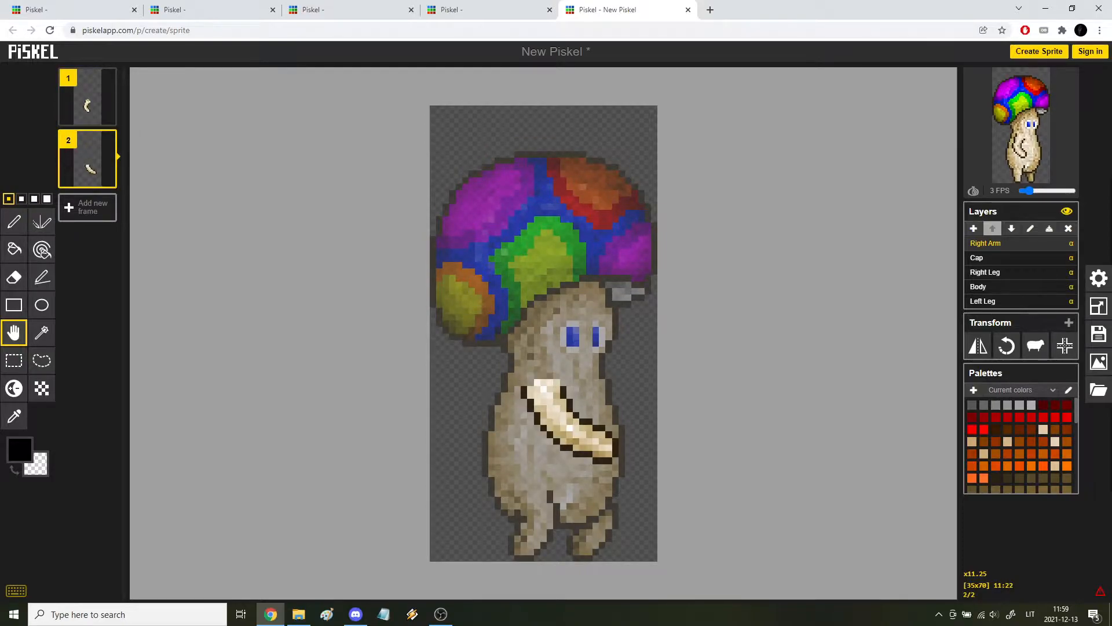
- Copy the left arm from frame 2 of FungiCrouch into the Left Arm layer of the new sprite's frame 2
{"action": "key", "text": "ctrl+Page_Up"}
{"action": "key", "text": "ctrl+Page_Up"}
{"action": "key", "text": "ctrl+Page_Up"}
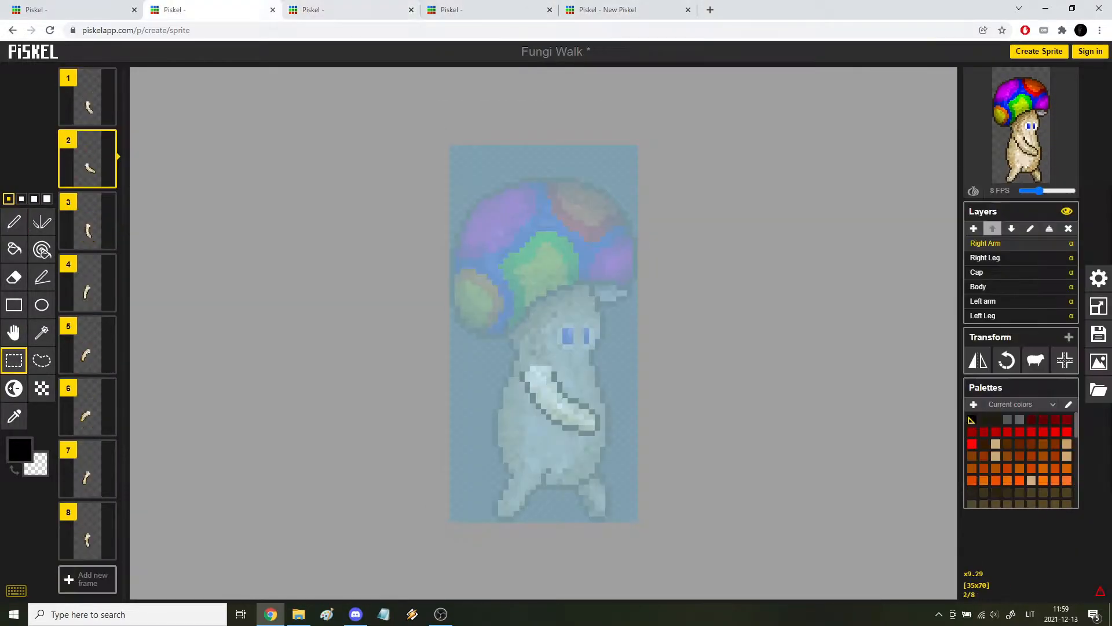
{"action": "key", "text": "ctrl+Page_Down"}
{"action": "key", "text": "ctrl+Page_Down"}
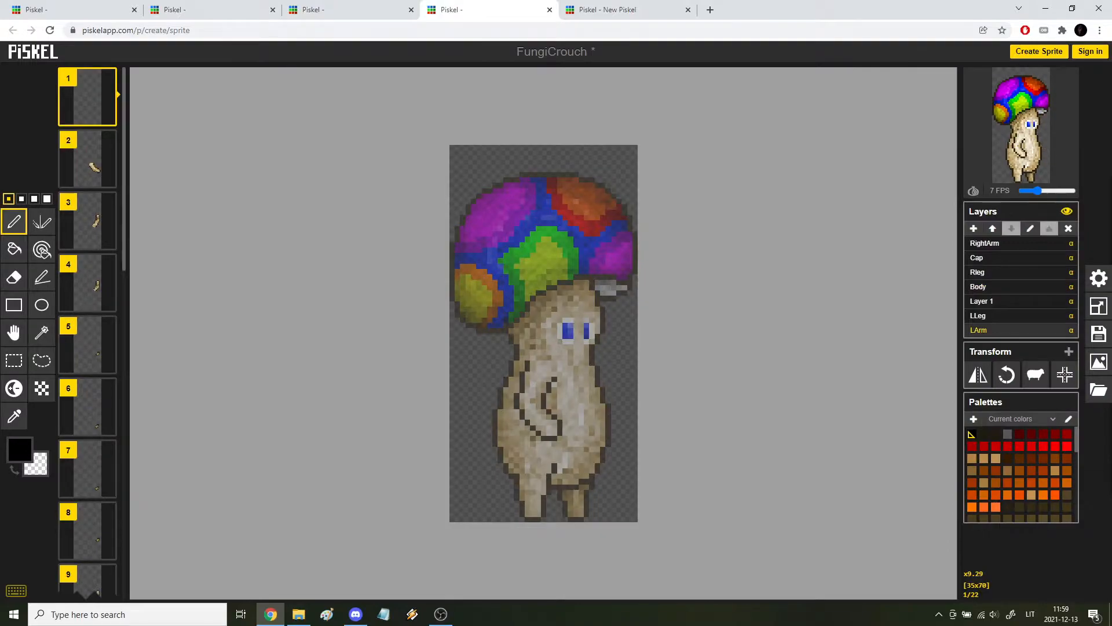
{"action": "left_click", "coordinate": [93, 167]}
{"action": "key", "text": "ctrl+Page_Down"}
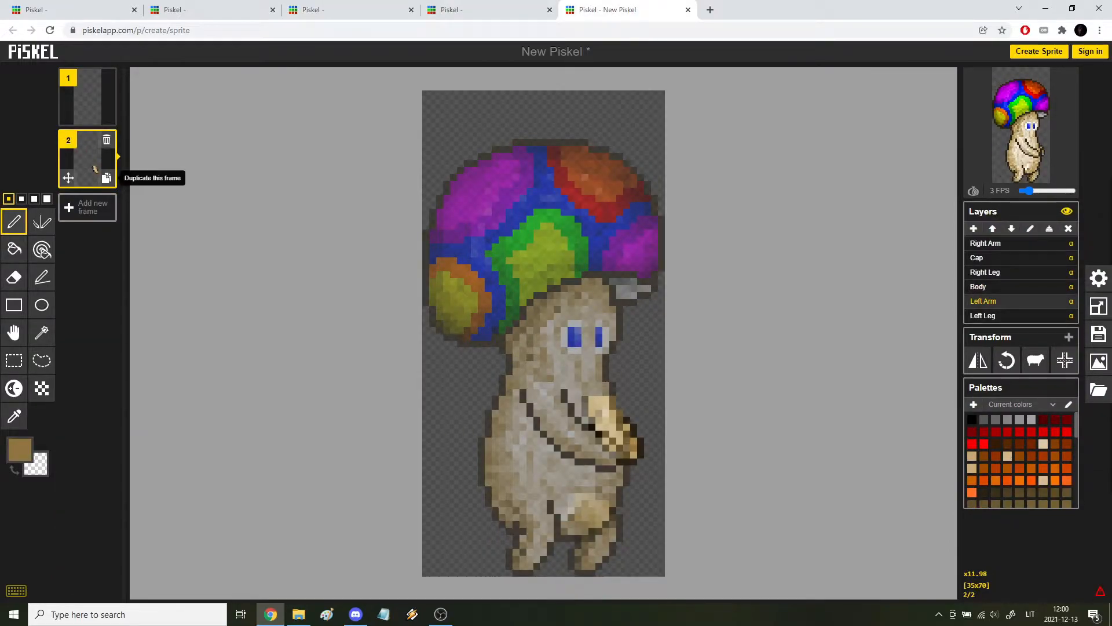
- In a duplicate of frame 2, move the left arm off the canvas and lower the cap by one pixel
{"action": "left_click", "coordinate": [107, 178]}
{"action": "left_click", "coordinate": [14, 332]}
{"action": "left_click_drag", "start_coordinate": [608, 429], "coordinate": [973, 359]}
{"action": "left_click", "coordinate": [979, 257]}
{"action": "left_click_drag", "start_coordinate": [613, 247], "coordinate": [613, 260]}
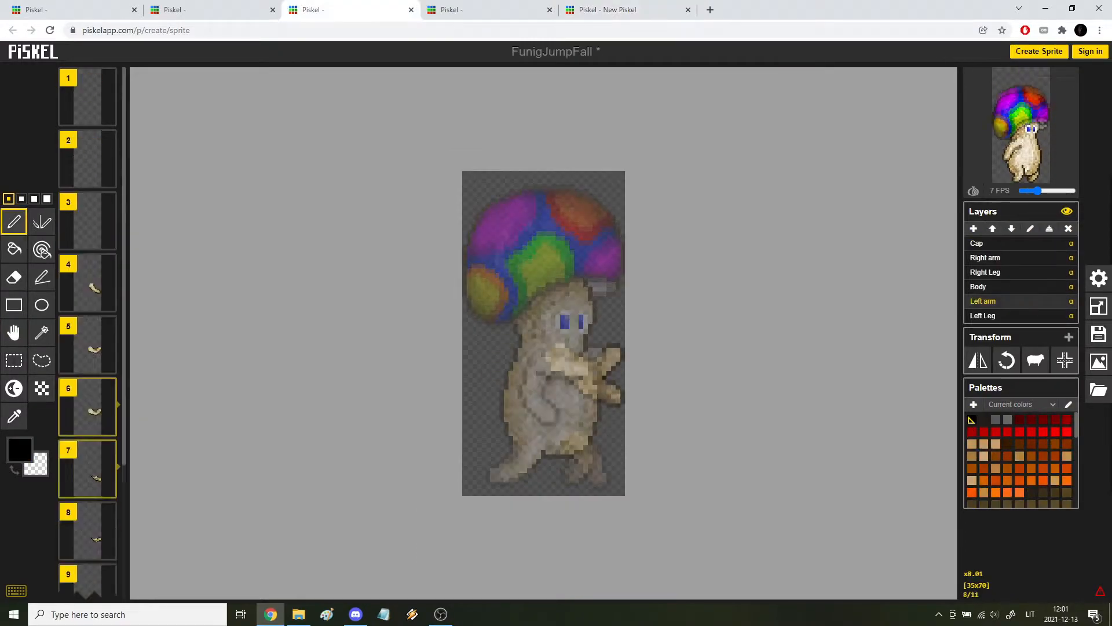
- Examine the left arm poses in FunigJumpFall and the right arm and leg layers in FungiRun across their frames
{"action": "key", "text": "Down"}
{"action": "key", "text": "Down"}
{"action": "key", "text": "Down"}
{"action": "key", "text": "Up"}
{"action": "key", "text": "Up"}
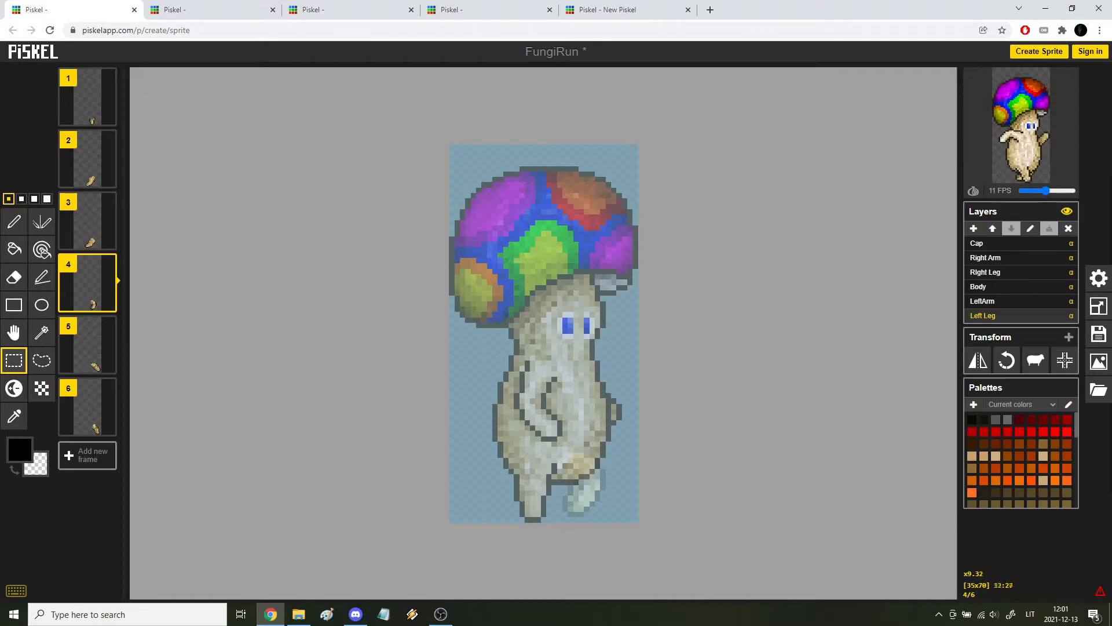
{"action": "left_click", "coordinate": [984, 272]}
{"action": "left_click", "coordinate": [985, 257]}
{"action": "key", "text": "Down"}
{"action": "key", "text": "Down"}
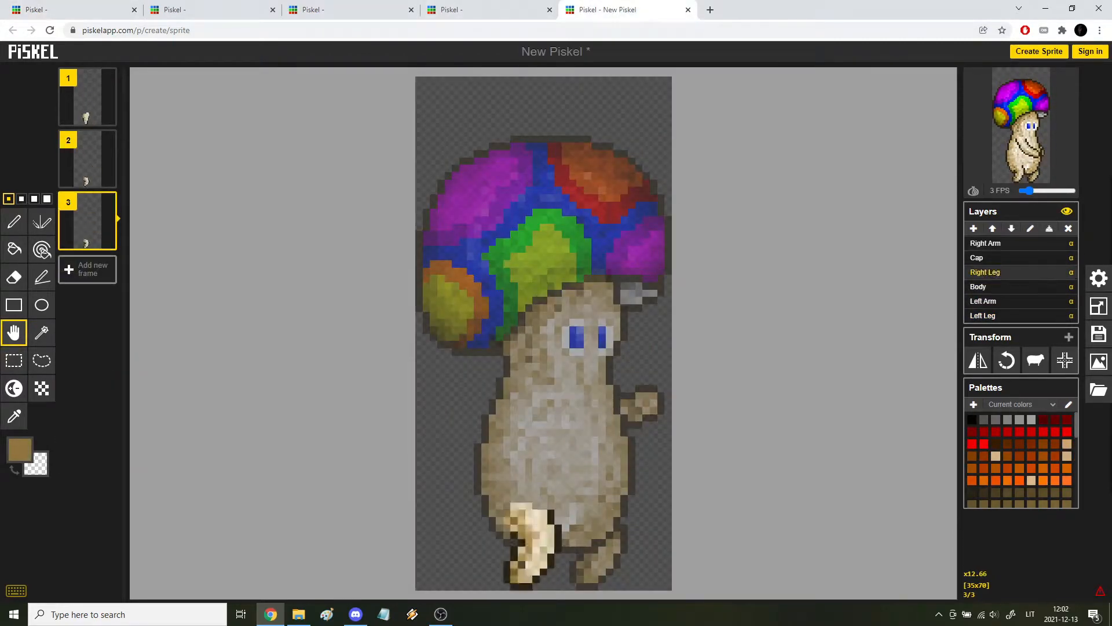
- Duplicate frame 3 and lower the body by one pixel in the new frame 4
{"action": "left_click", "coordinate": [992, 228]}
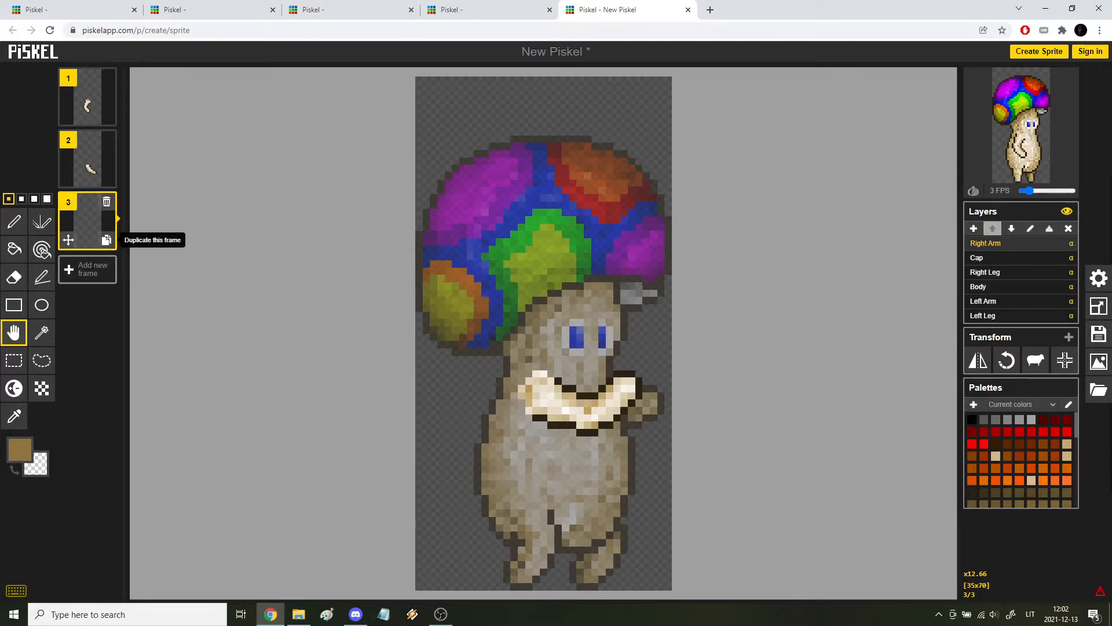
{"action": "left_click", "coordinate": [106, 240]}
{"action": "left_click", "coordinate": [984, 286]}
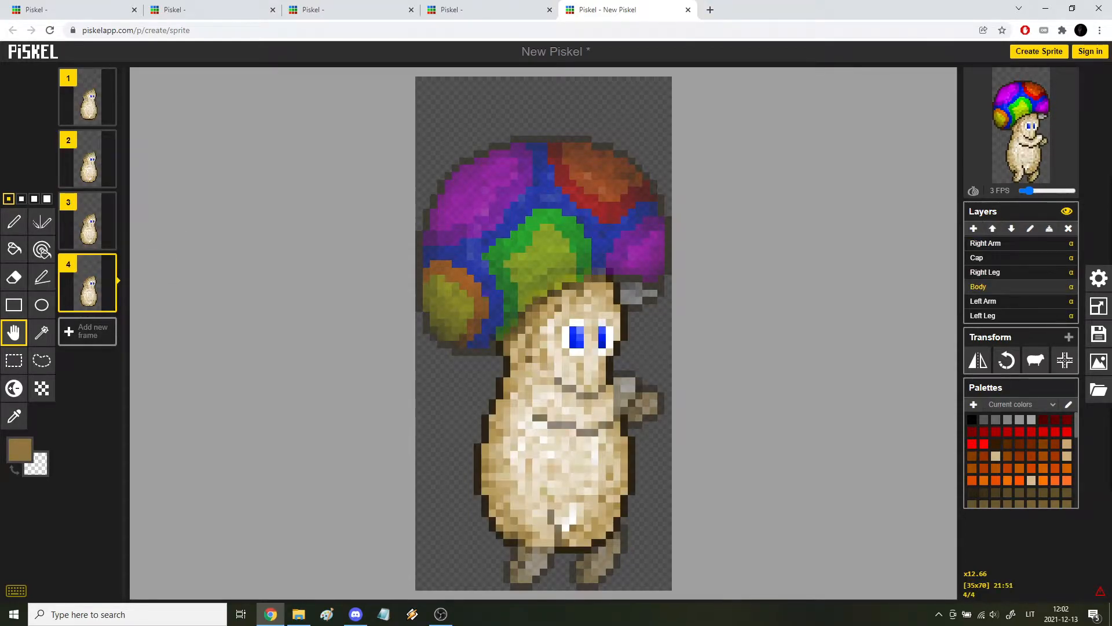
{"action": "left_click_drag", "start_coordinate": [573, 454], "coordinate": [573, 461]}
- Lower the cap by two pixels and the right arm by one pixel in frame 4
{"action": "left_click", "coordinate": [985, 257]}
{"action": "left_click_drag", "start_coordinate": [602, 220], "coordinate": [601, 227]}
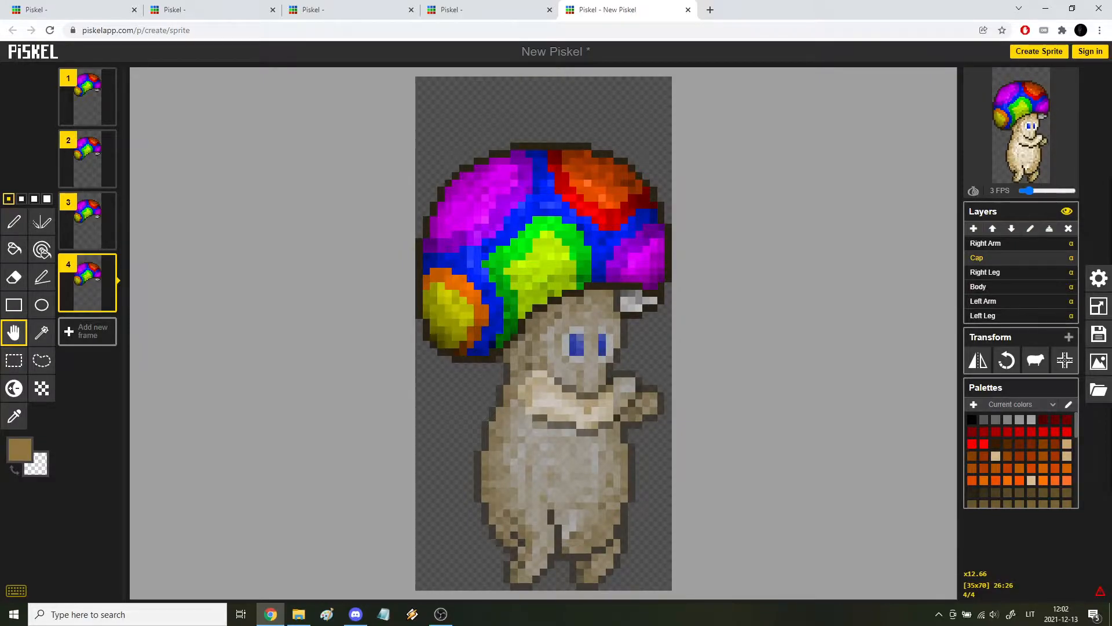
{"action": "left_click_drag", "start_coordinate": [609, 271], "coordinate": [609, 278]}
{"action": "left_click", "coordinate": [982, 315]}
{"action": "left_click", "coordinate": [985, 242]}
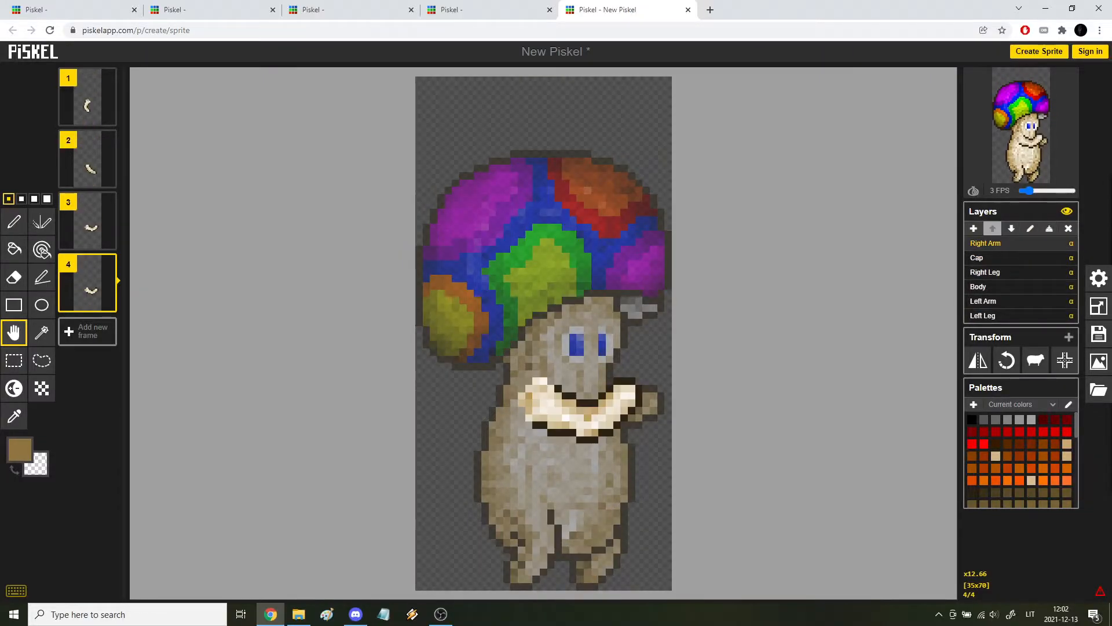
- Replace frame 4's left arm in the new sprite with the raised left arm copied from FungiCrouch
{"action": "key", "text": "ctrl+3"}
{"action": "key", "text": "Up"}
{"action": "key", "text": "Up"}
{"action": "key", "text": "Up"}
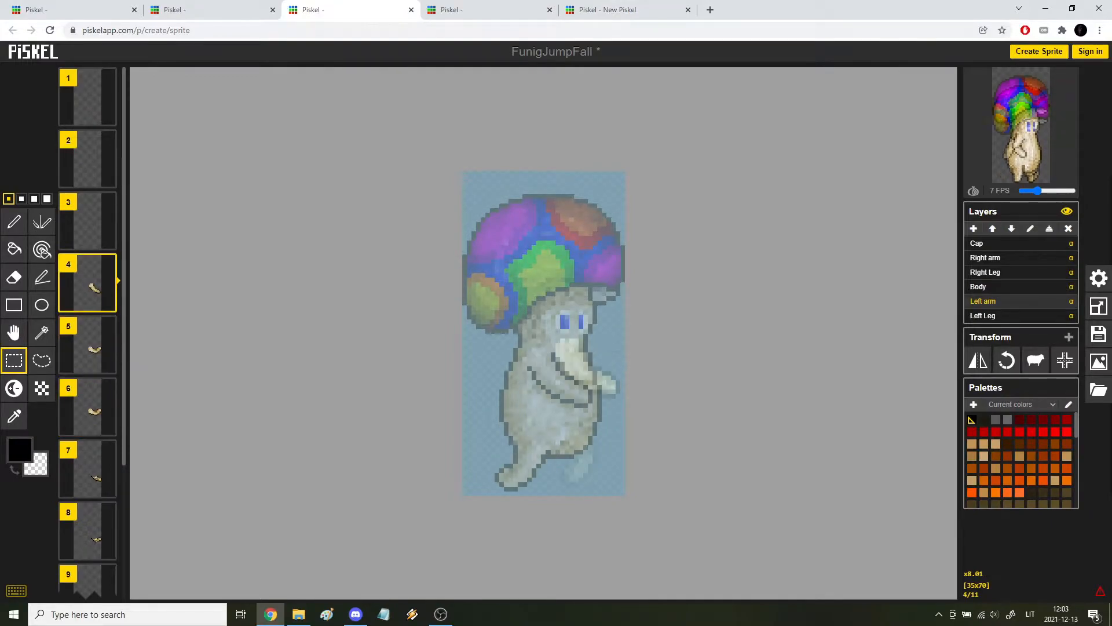
{"action": "key", "text": "ctrl+4"}
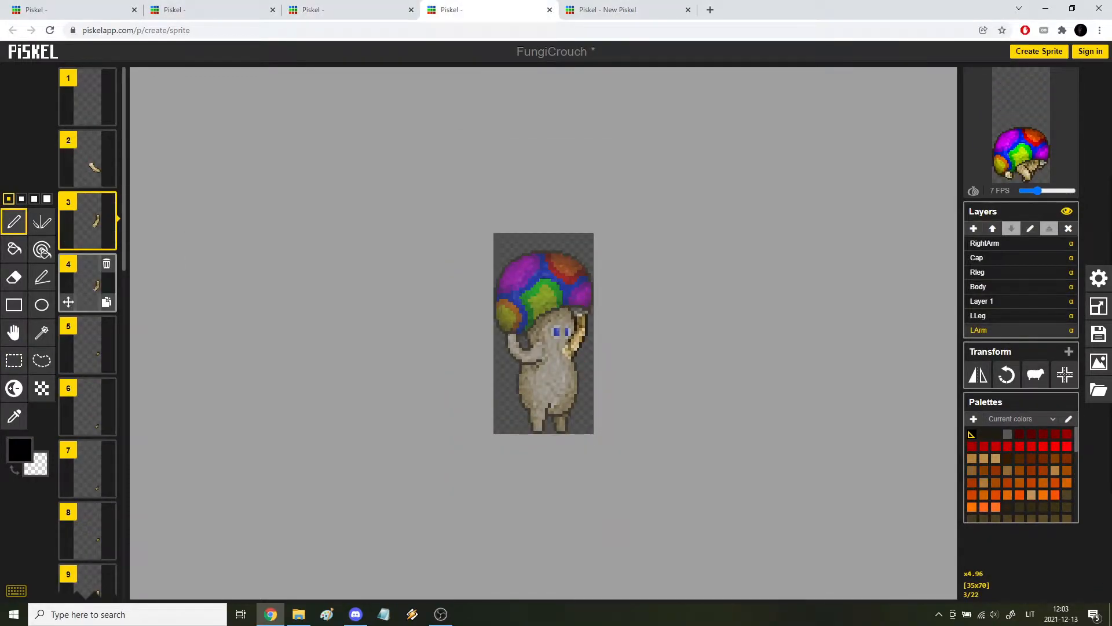
{"action": "key", "text": "ctrl+5"}
{"action": "key", "text": "ctrl+z"}
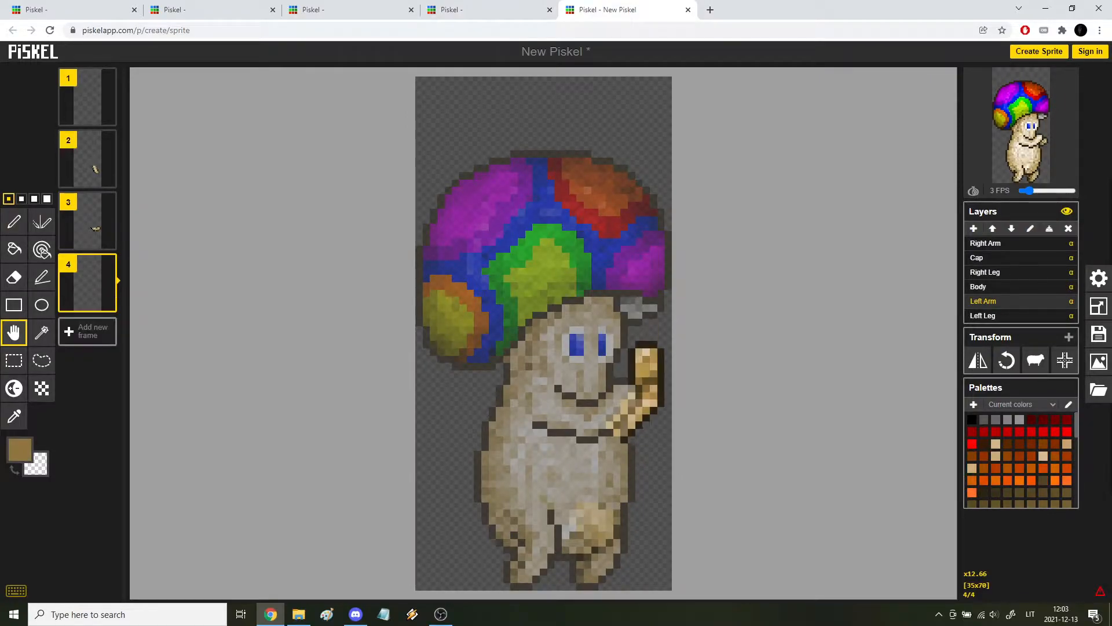
- Reshape the raised left arm in frame 4 by lassoing its forearm and pasting it into place
{"action": "scroll", "coordinate": [668, 402], "scroll_direction": "up", "scroll_amount": 2}
{"action": "left_click", "coordinate": [14, 360]}
{"action": "left_click", "coordinate": [41, 359]}
{"action": "left_click_drag", "start_coordinate": [695, 307], "coordinate": [704, 371]}
{"action": "key", "text": "ctrl+v"}
- Flip through all four frames to compare the cap, body and arm poses
{"action": "key", "text": "Down"}
{"action": "key", "text": "Down"}
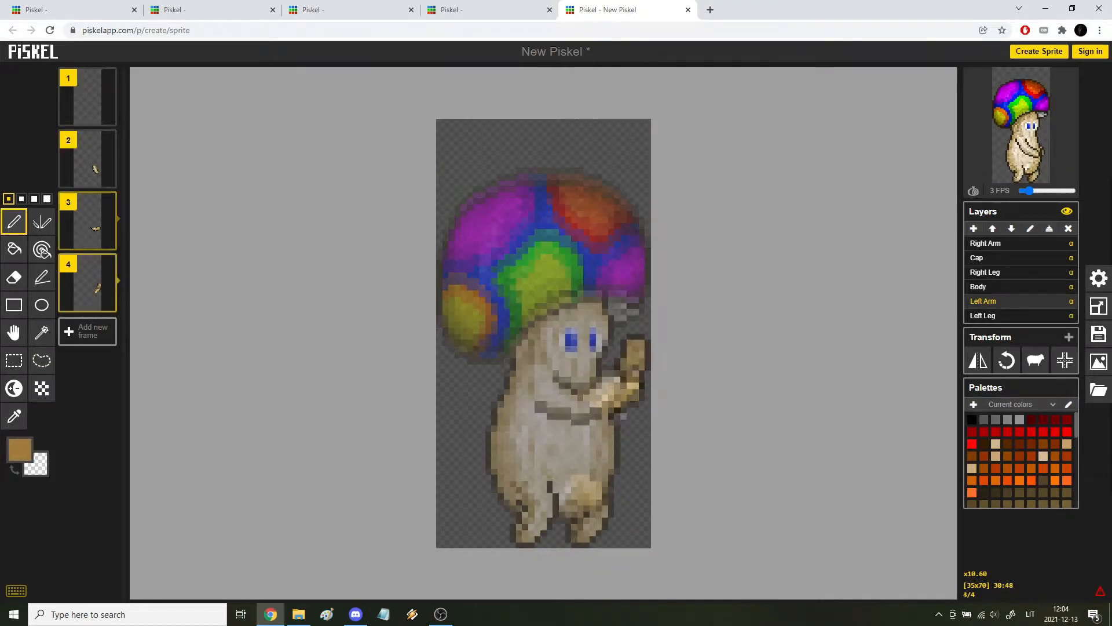
{"action": "key", "text": "Down"}
{"action": "key", "text": "Up"}
{"action": "key", "text": "Up"}
{"action": "key", "text": "Up"}
{"action": "key", "text": "Up"}
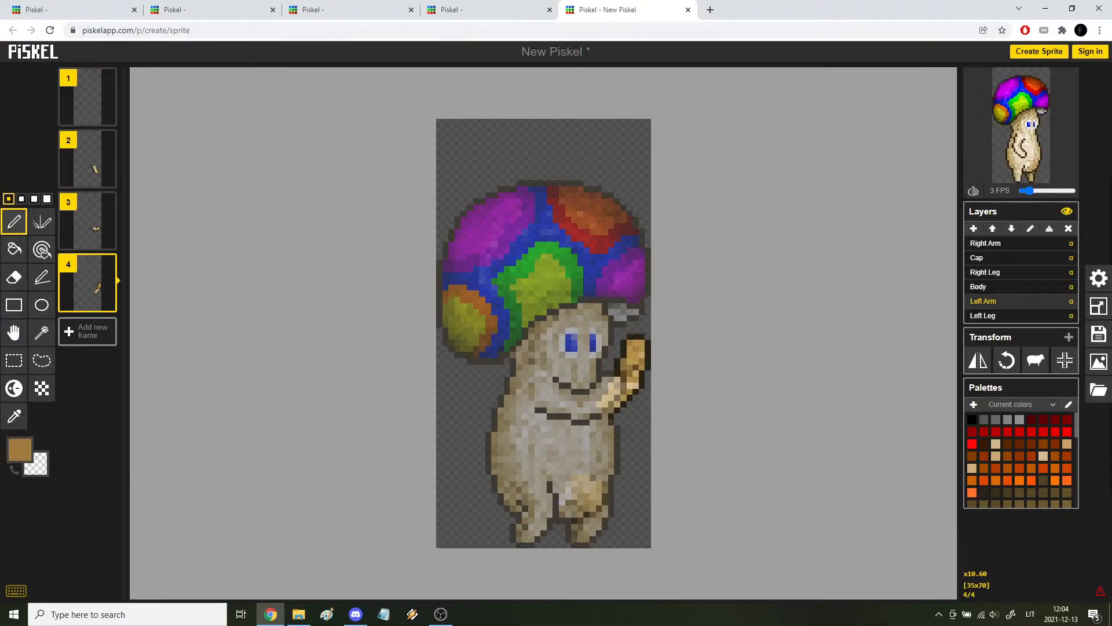
{"action": "key", "text": "Down"}
{"action": "key", "text": "Down"}
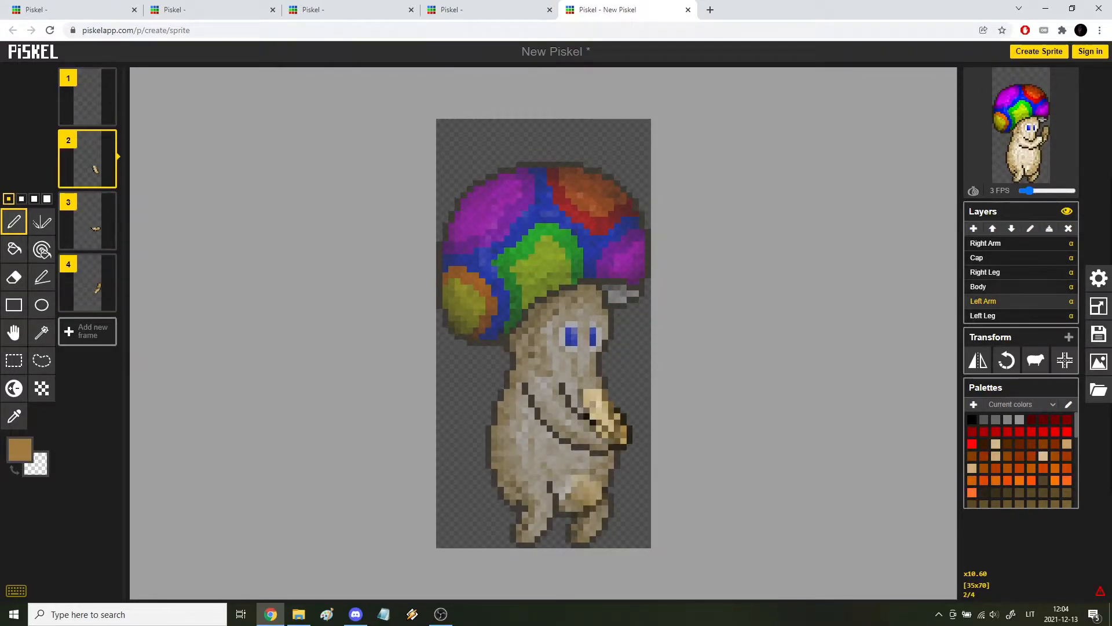
{"action": "key", "text": "Down"}
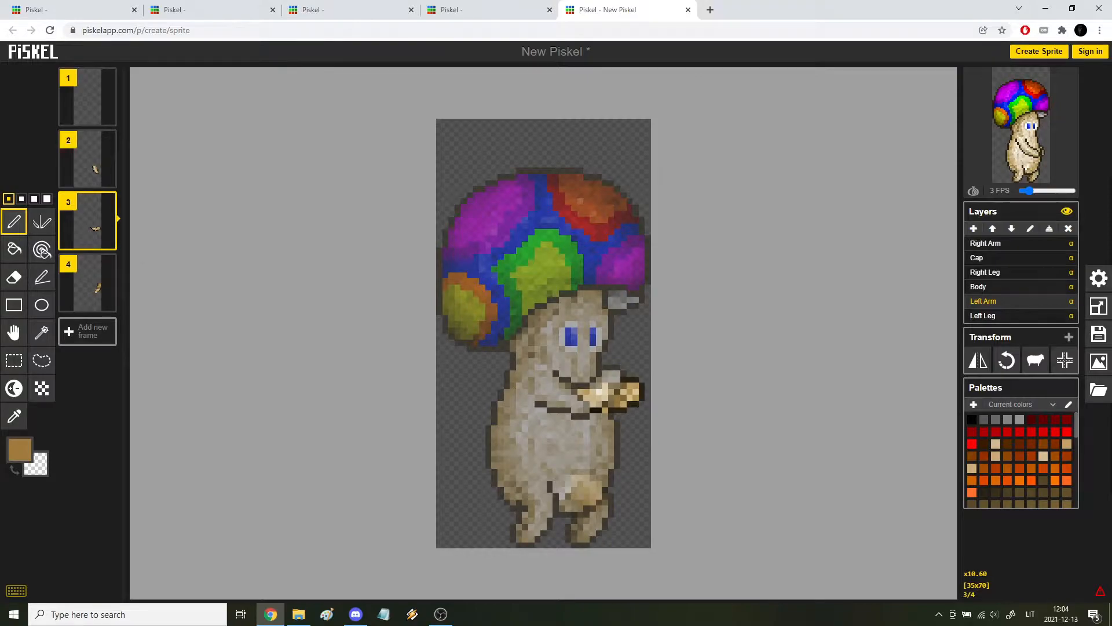
- Adjust the shading of the Body layer in frame 3 using the Lighten tool at the largest brush size
{"action": "key", "text": "shift+Up"}
{"action": "left_click", "coordinate": [13, 388]}
{"action": "key", "text": "bracketright"}
{"action": "key", "text": "bracketright"}
{"action": "key", "text": "bracketright"}
{"action": "key", "text": "bracketright"}
{"action": "key", "text": "bracketright"}
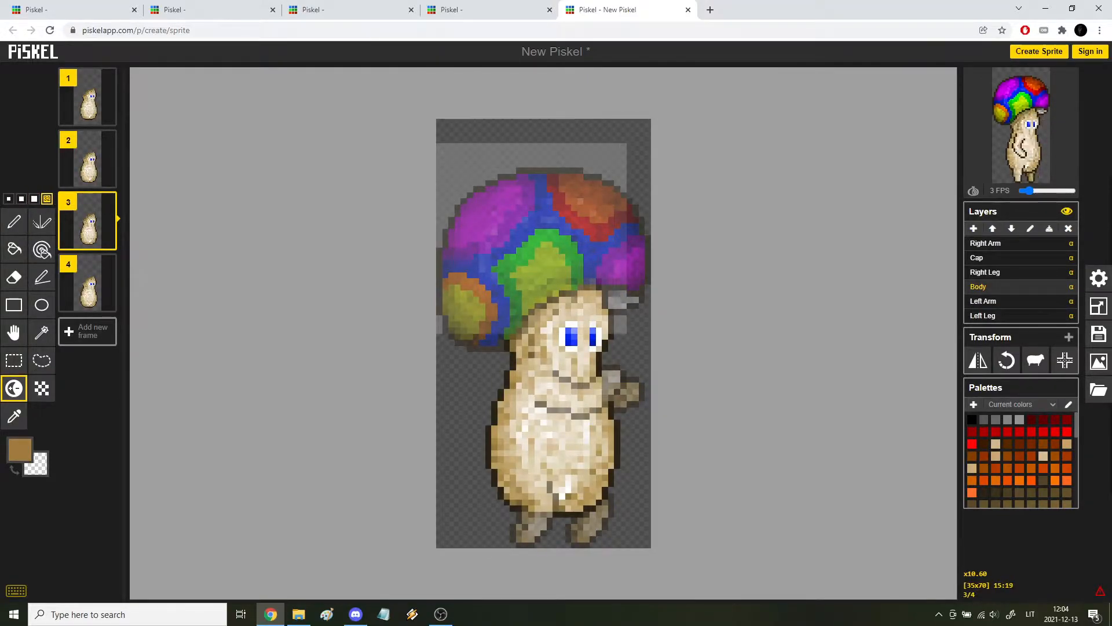
{"action": "left_click_drag", "start_coordinate": [550, 318], "coordinate": [543, 521]}
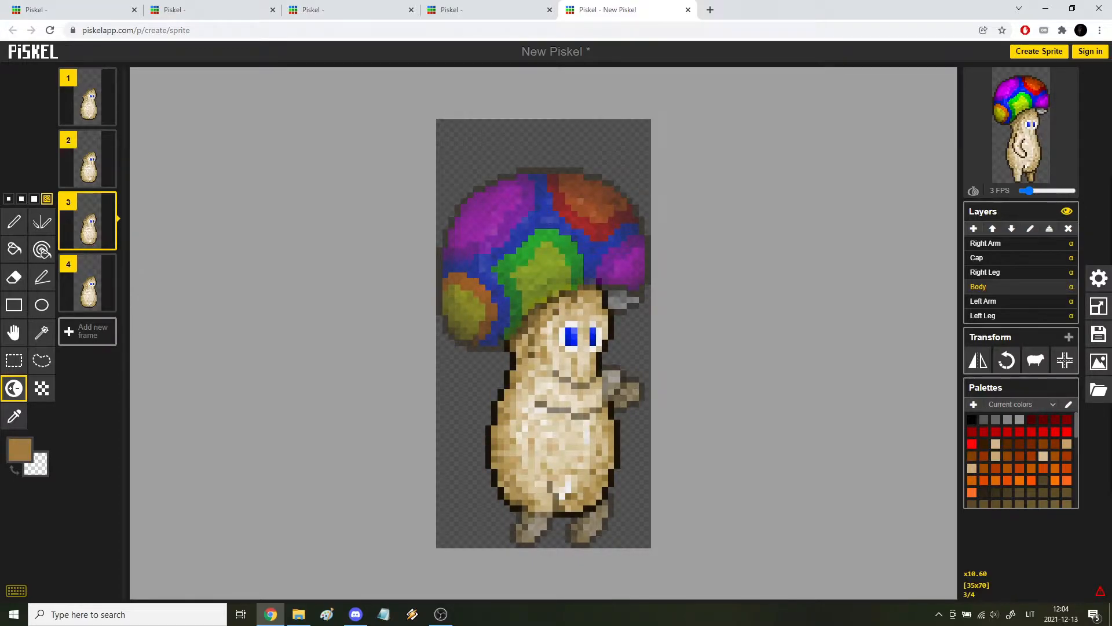
- Darken the remaining layers of frame 3, from Left Arm up to Right Arm, with the Lighten tool
{"action": "left_click", "coordinate": [983, 300]}
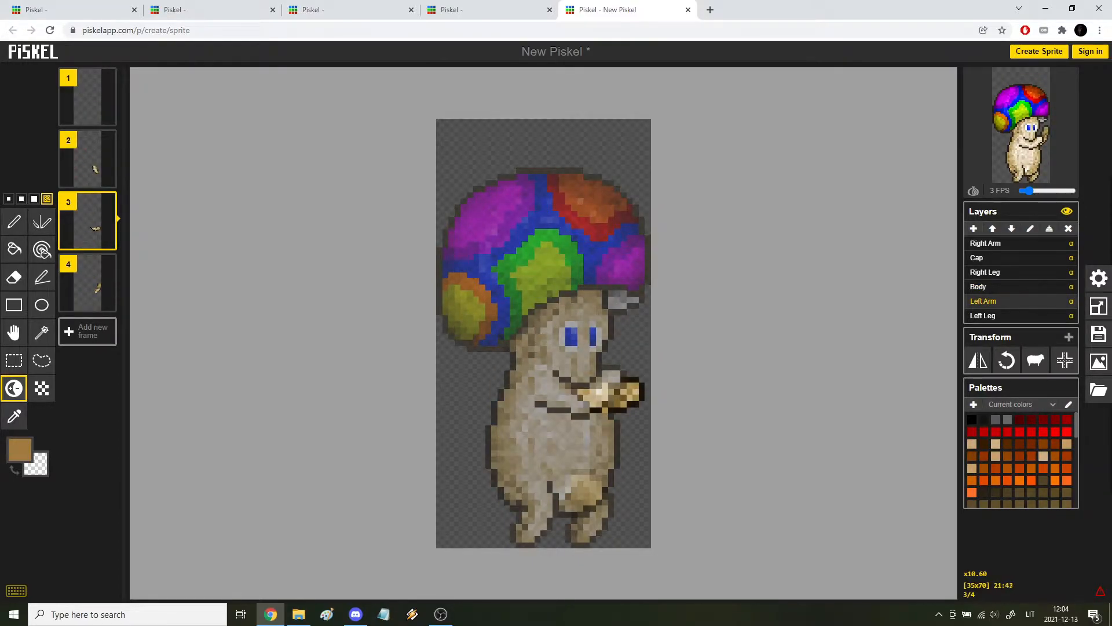
{"action": "key", "text": "alt+Up"}
{"action": "key", "text": "alt+Up"}
{"action": "key", "text": "alt+Up"}
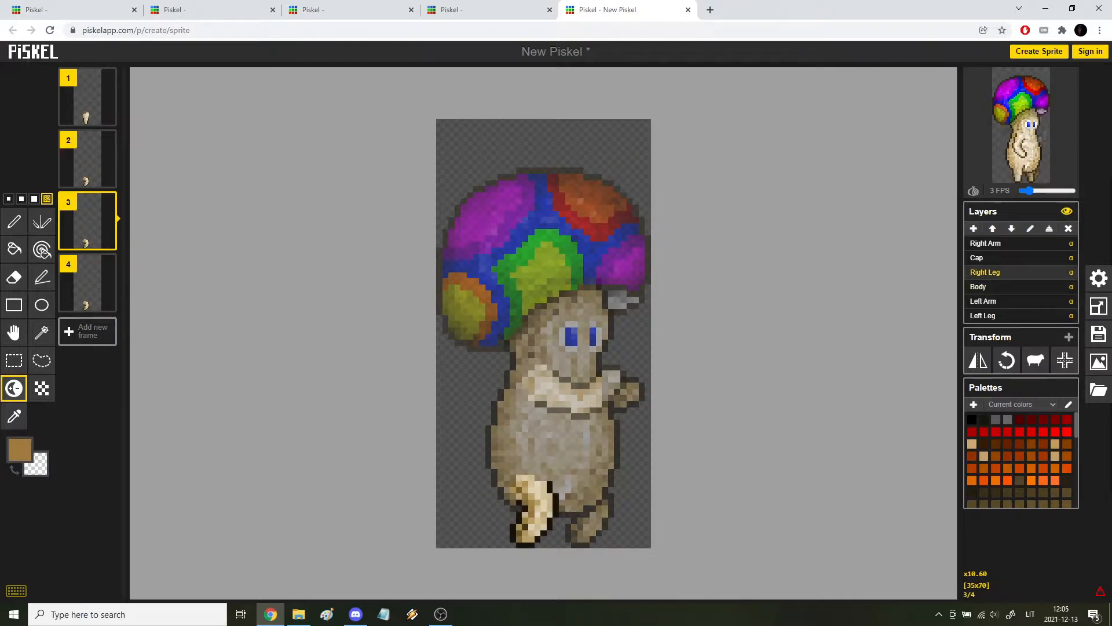
{"action": "key", "text": "alt+Up"}
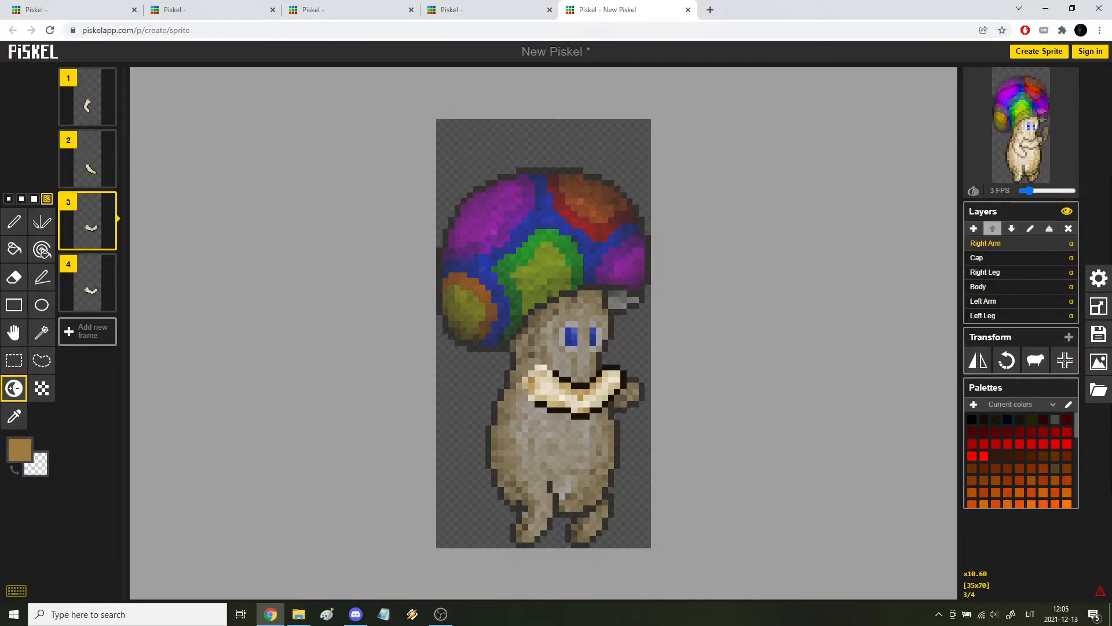
- Darken frame 4 layer by layer, from Right Arm down to Left Leg, with the Lighten tool
{"action": "key", "text": "Down"}
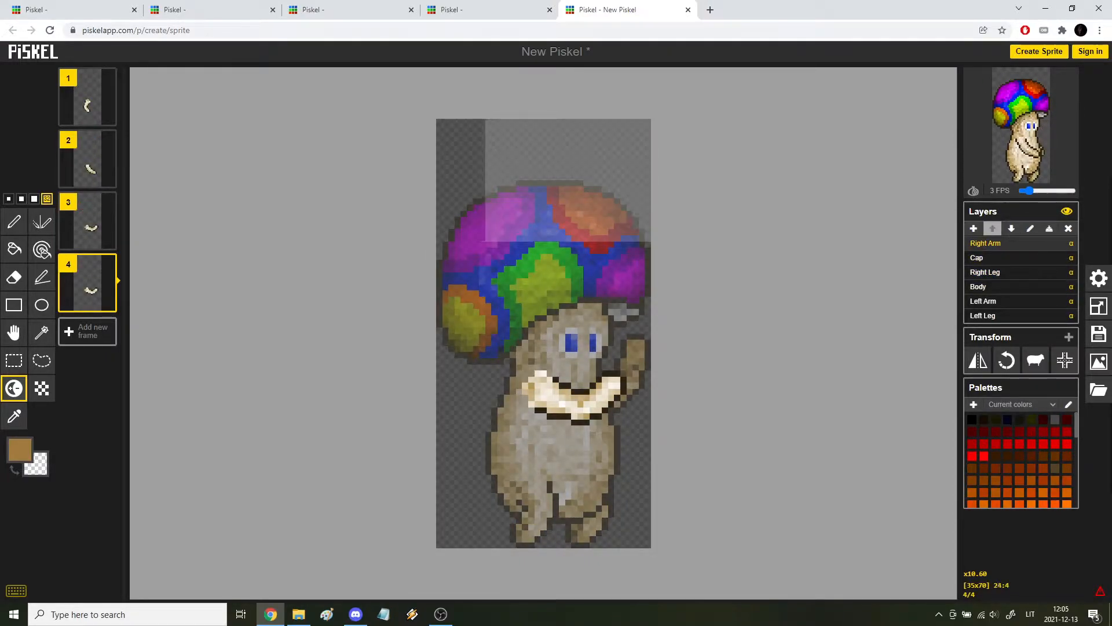
{"action": "key", "text": "alt+Down"}
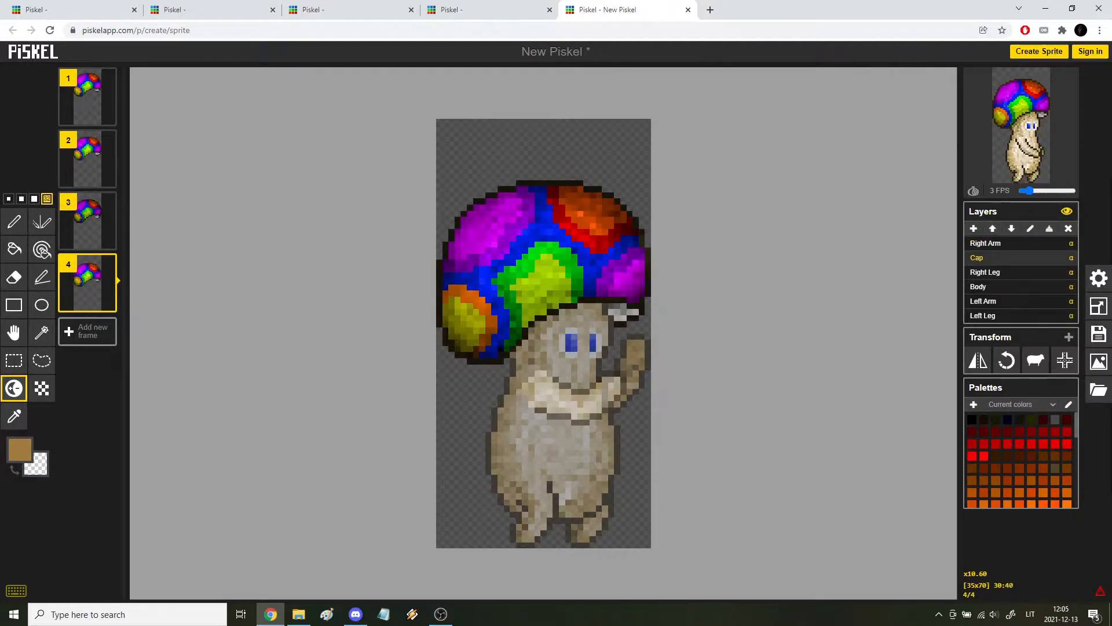
{"action": "key", "text": "alt+Up"}
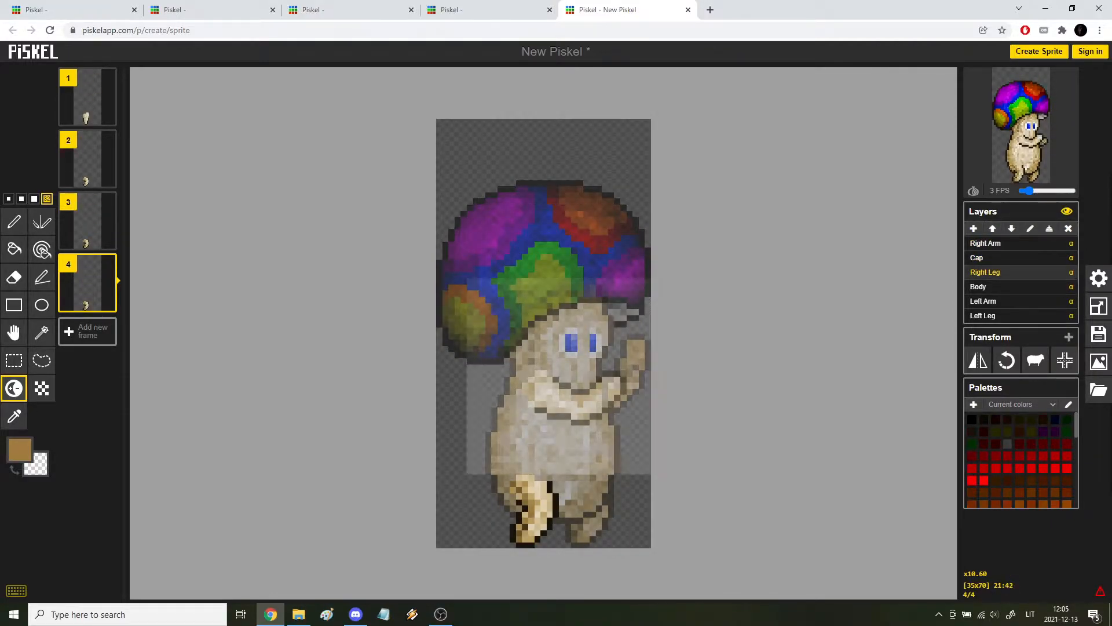
{"action": "key", "text": "alt+Down"}
{"action": "key", "text": "alt+Down"}
{"action": "key", "text": "alt+Down"}
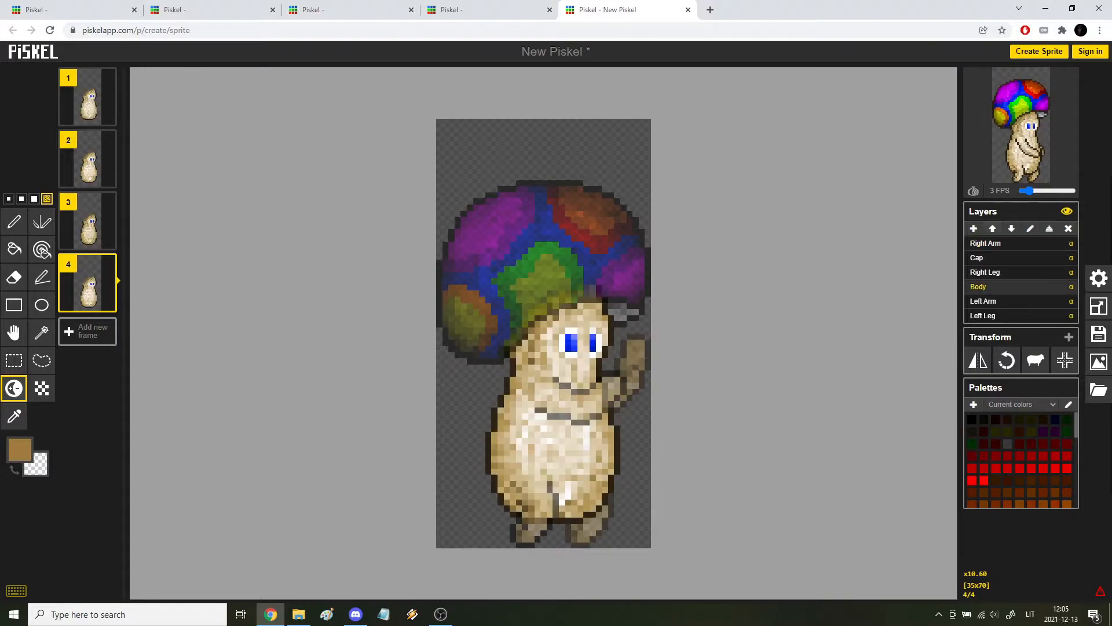
{"action": "key", "text": "alt+Down"}
{"action": "key", "text": "alt+Down"}
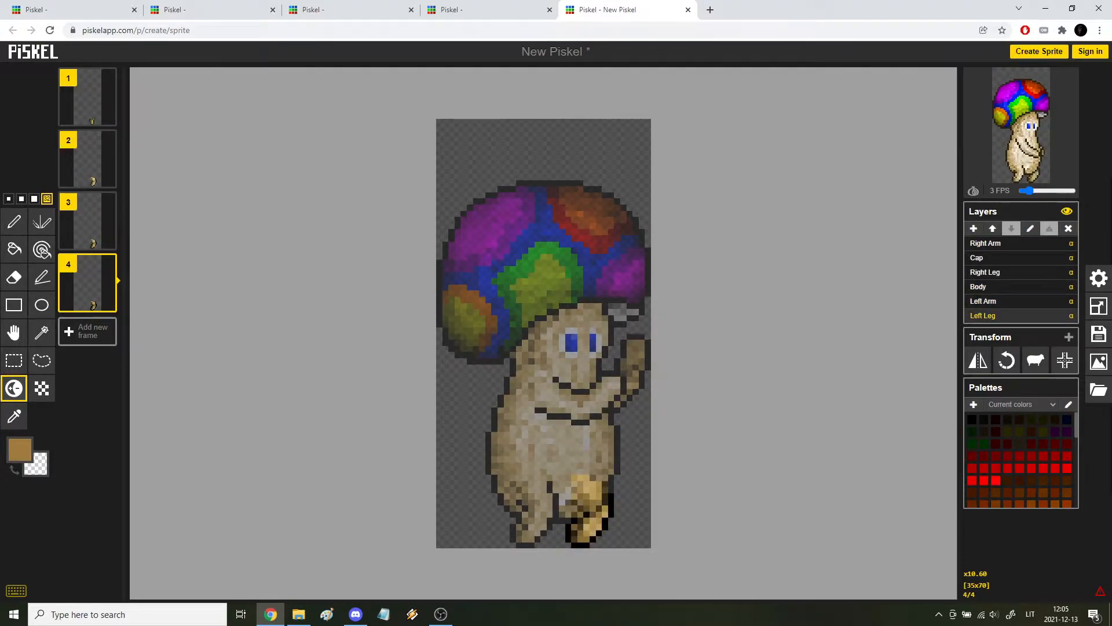
- Darken the blue pupils on the Body layer of frame 2 with the Lighten tool at a small brush size
{"action": "key", "text": "Up"}
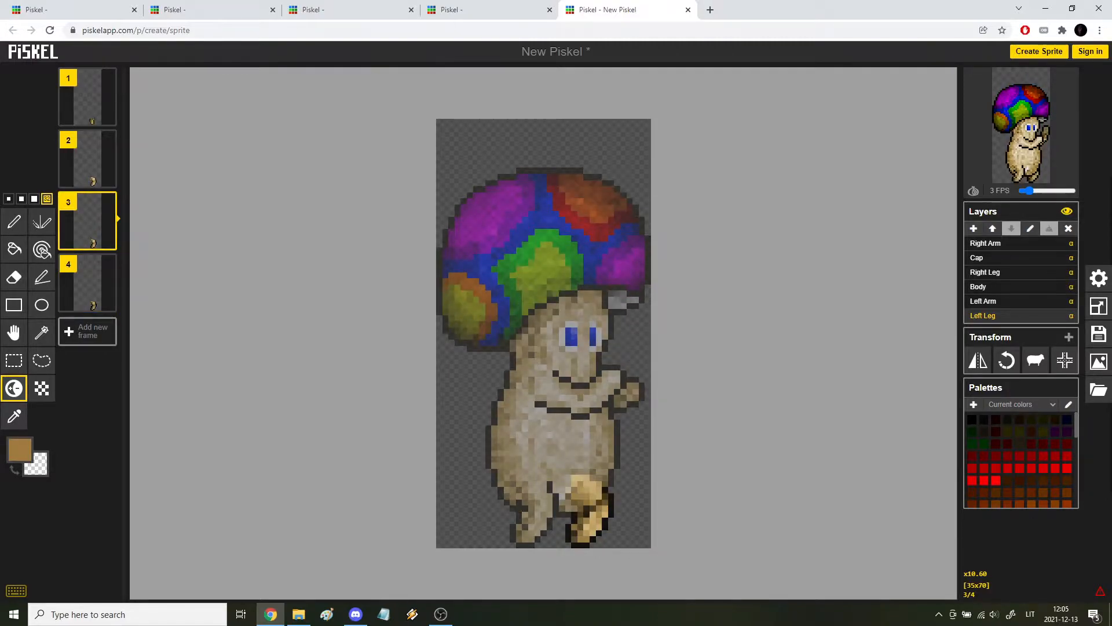
{"action": "key", "text": "Up"}
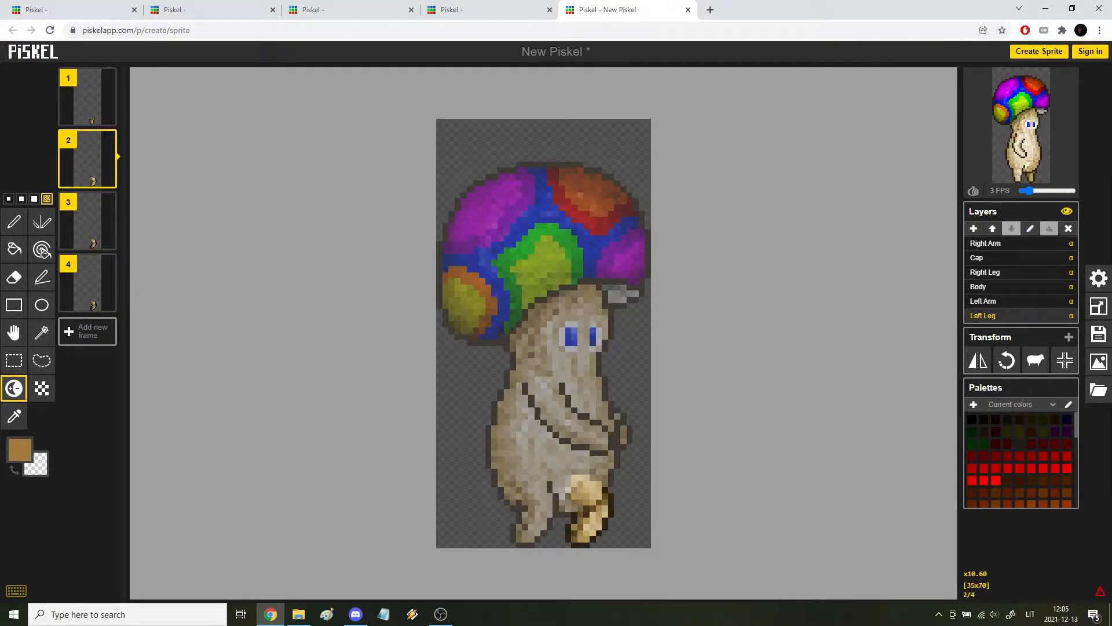
{"action": "left_click", "coordinate": [13, 222]}
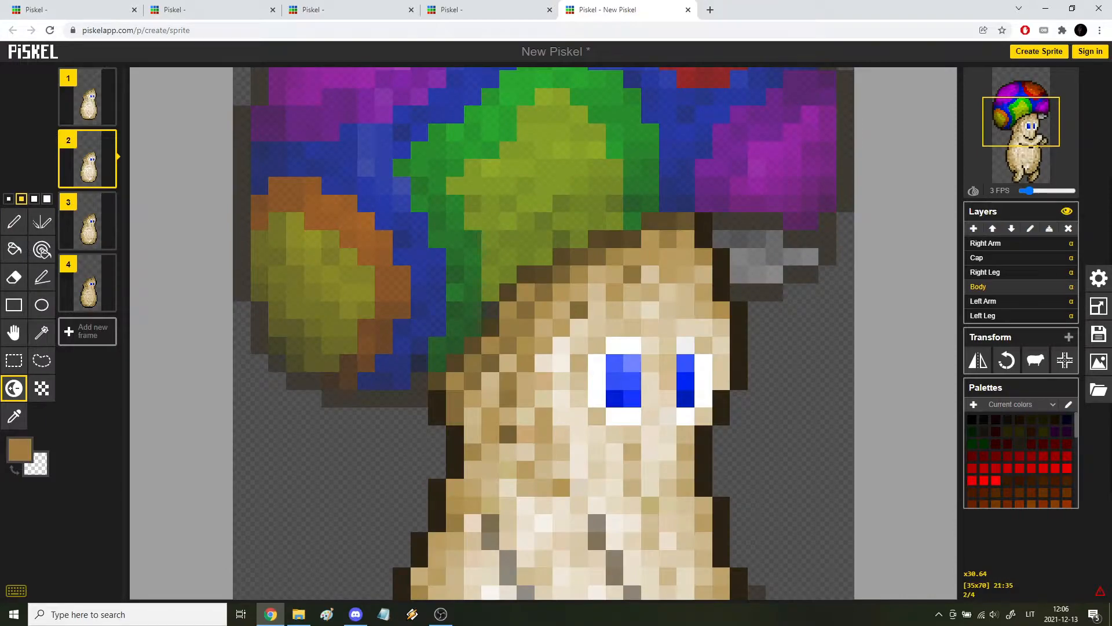
{"action": "mouse_move", "coordinate": [624, 379]}
{"action": "left_mouse_down"}
{"action": "mouse_move", "coordinate": [636, 397]}
{"action": "mouse_move", "coordinate": [629, 379]}
{"action": "mouse_move", "coordinate": [685, 399]}
{"action": "left_mouse_up"}
{"action": "left_click", "coordinate": [631, 398], "text": "ctrl"}
{"action": "left_click", "coordinate": [8, 198]}
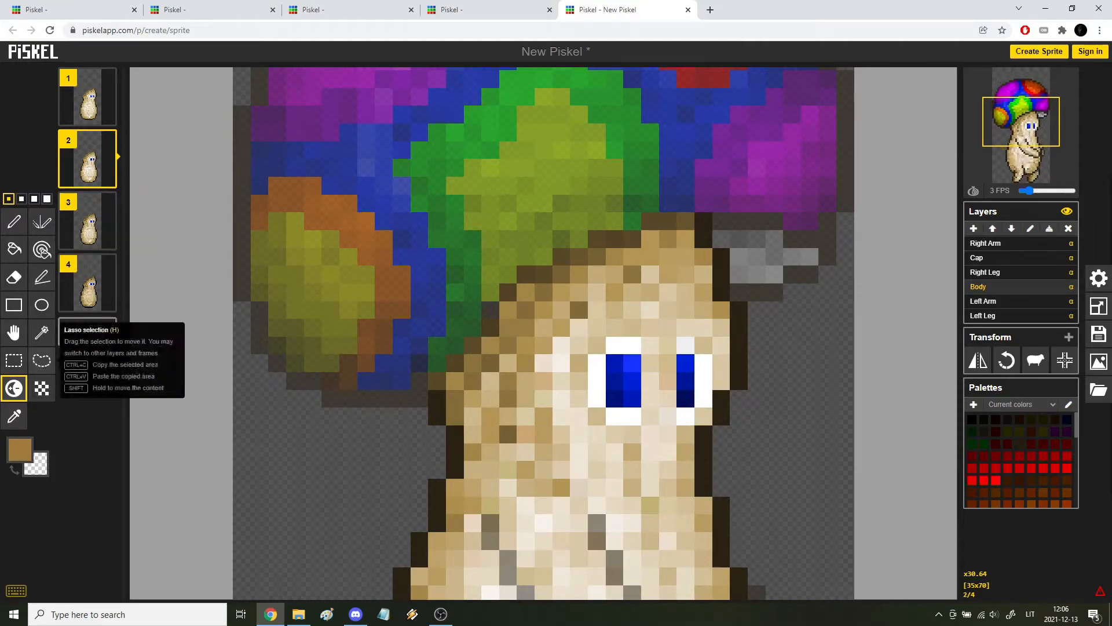
- Copy both darkened pupils from frame 2's Body layer into frames 3 and 4 using the Lasso selection
{"action": "left_click", "coordinate": [42, 360]}
{"action": "mouse_move", "coordinate": [632, 415]}
{"action": "left_mouse_down"}
{"action": "mouse_move", "coordinate": [597, 386]}
{"action": "mouse_move", "coordinate": [632, 345]}
{"action": "left_mouse_up"}
{"action": "key", "text": "Down"}
{"action": "key", "text": "Up"}
{"action": "mouse_move", "coordinate": [685, 399]}
{"action": "left_mouse_down"}
{"action": "mouse_move", "coordinate": [703, 380]}
{"action": "mouse_move", "coordinate": [703, 398]}
{"action": "left_mouse_up"}
{"action": "key", "text": "Down"}
{"action": "key", "text": "Down"}
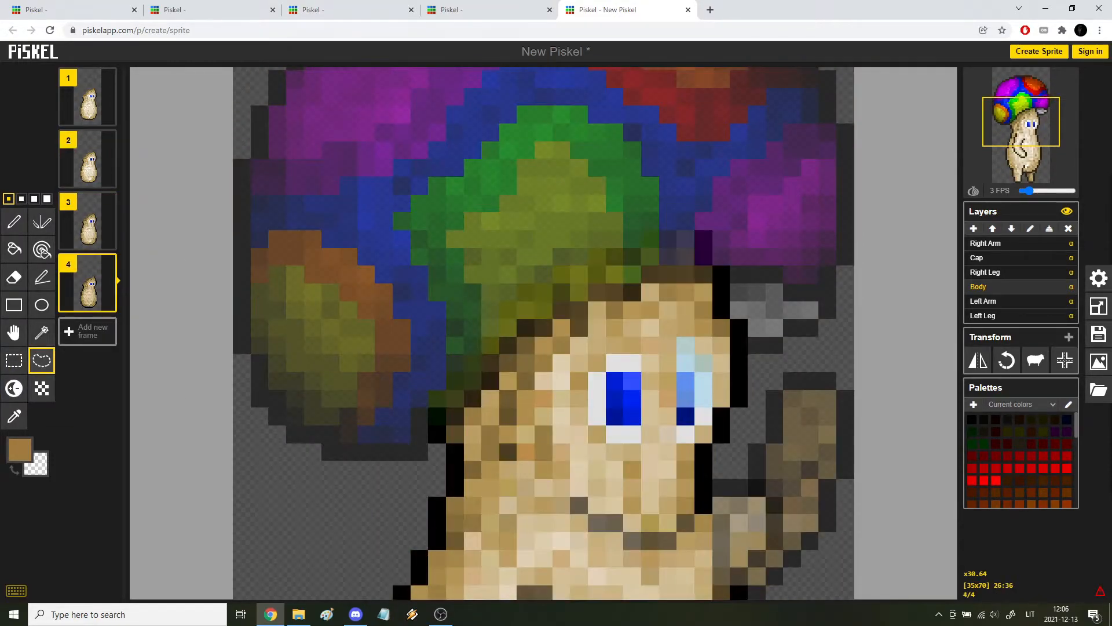
{"action": "key", "text": "Up"}
{"action": "left_click", "coordinate": [703, 416]}
{"action": "key", "text": "Down"}
{"action": "key", "text": "Up"}
{"action": "key", "text": "Up"}
{"action": "key", "text": "Up"}
{"action": "key", "text": "Down"}
{"action": "key", "text": "Down"}
- Darken both pupils further in frame 3 with the Lighten tool at the smallest brush size
{"action": "key", "text": "u"}
{"action": "mouse_move", "coordinate": [614, 363]}
{"action": "left_mouse_down"}
{"action": "mouse_move", "coordinate": [632, 399]}
{"action": "mouse_move", "coordinate": [685, 362]}
{"action": "left_mouse_up"}
{"action": "left_click", "coordinate": [14, 221]}
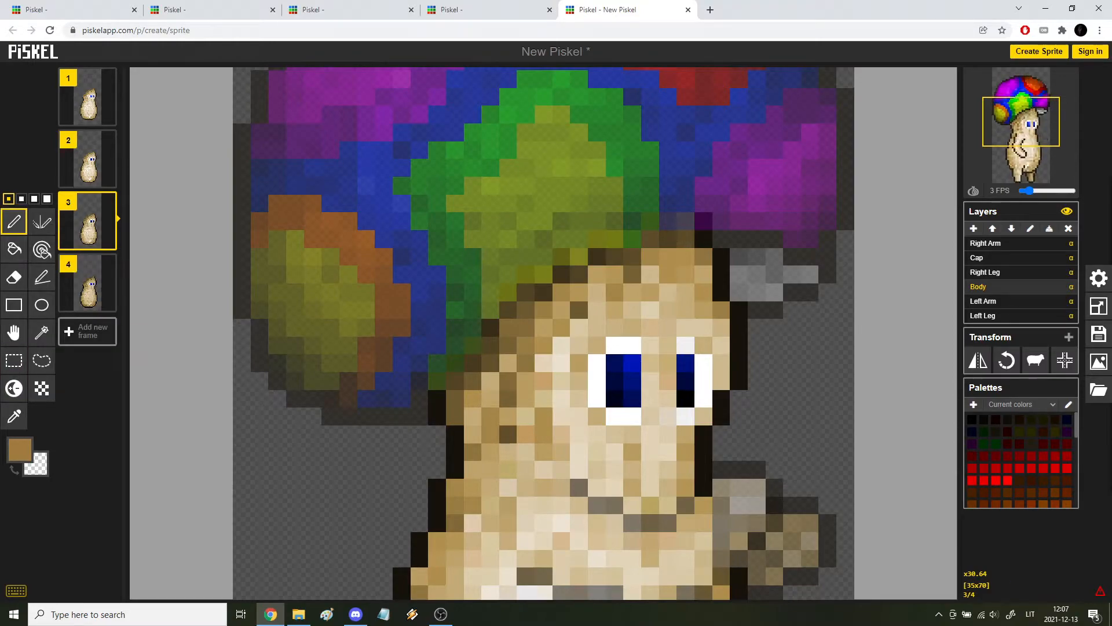
- Copy the darker pupils from frame 3 and paste them over the eyes in frame 4
{"action": "left_click", "coordinate": [41, 360]}
{"action": "key", "text": "Down"}
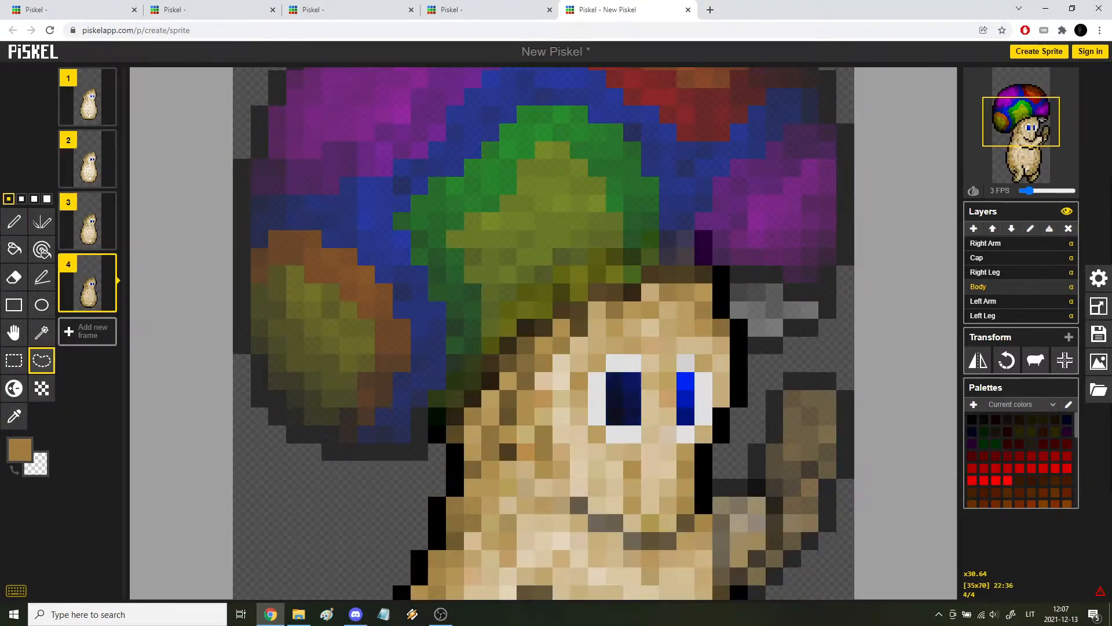
{"action": "key", "text": "ctrl+v"}
{"action": "key", "text": "Up"}
{"action": "left_click_drag", "start_coordinate": [685, 362], "coordinate": [685, 416]}
{"action": "key", "text": "ctrl+c"}
{"action": "key", "text": "Down"}
{"action": "key", "text": "ctrl+v"}
- Darken the pupils in frame 4 with the Lighten tool, undo the excess strokes, and compare the result with frame 3
{"action": "left_click", "coordinate": [14, 388]}
{"action": "left_click_drag", "start_coordinate": [614, 416], "coordinate": [632, 381]}
{"action": "left_click_drag", "start_coordinate": [685, 381], "coordinate": [694, 452]}
{"action": "key", "text": "ctrl+z"}
{"action": "key", "text": "ctrl+z"}
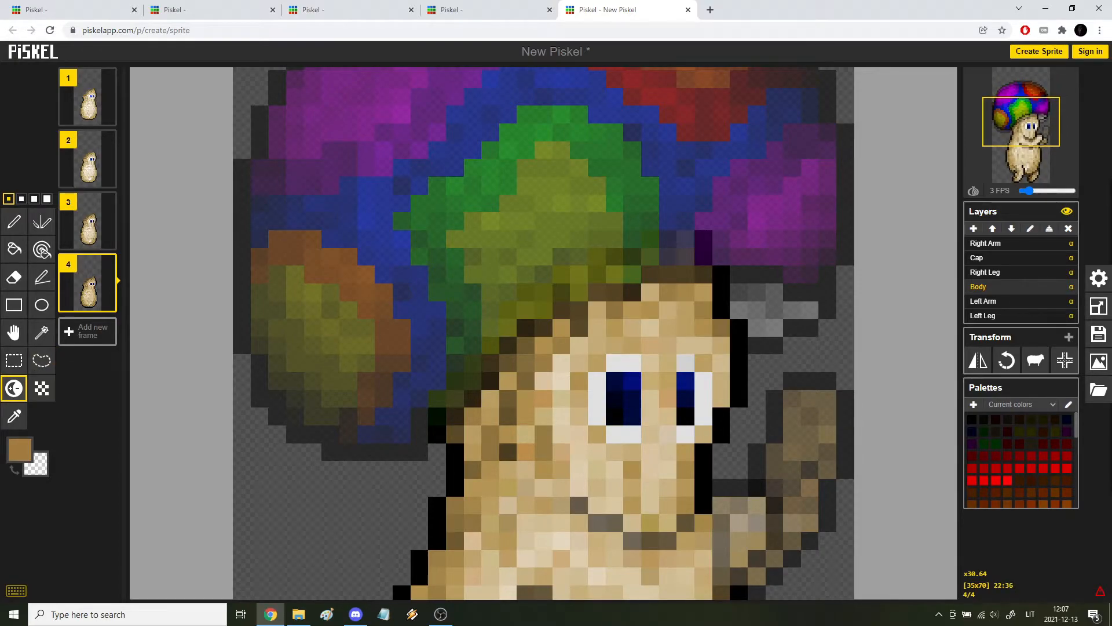
{"action": "scroll", "coordinate": [652, 381], "scroll_direction": "down", "scroll_amount": 5}
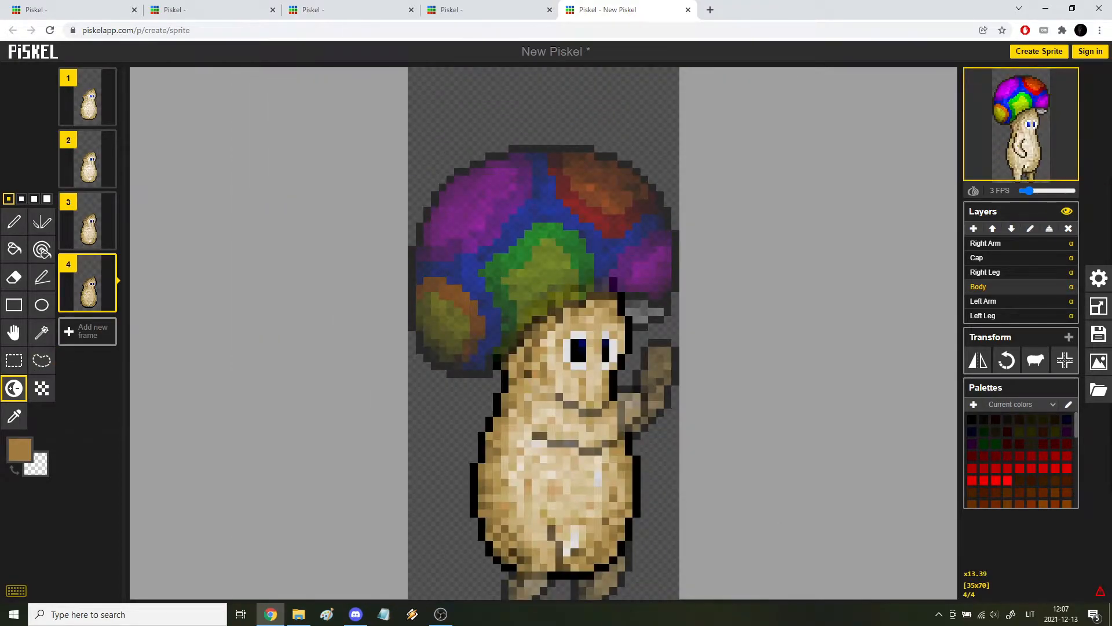
{"action": "key", "text": "Up"}
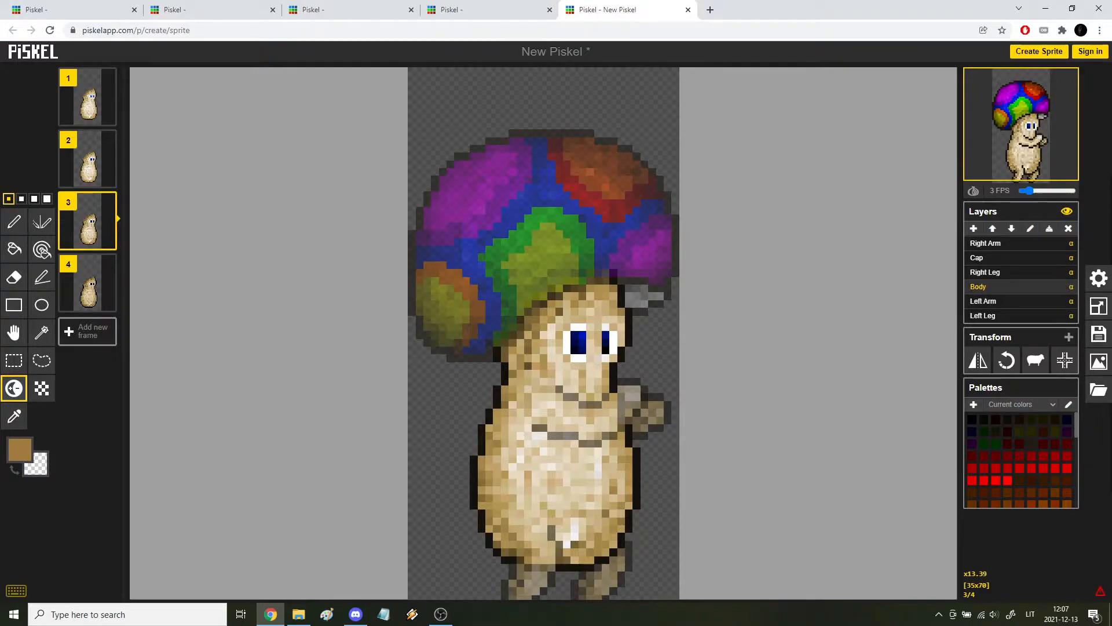
{"action": "scroll", "coordinate": [451, 468], "scroll_direction": "down", "scroll_amount": 1}
{"action": "key", "text": "Down"}
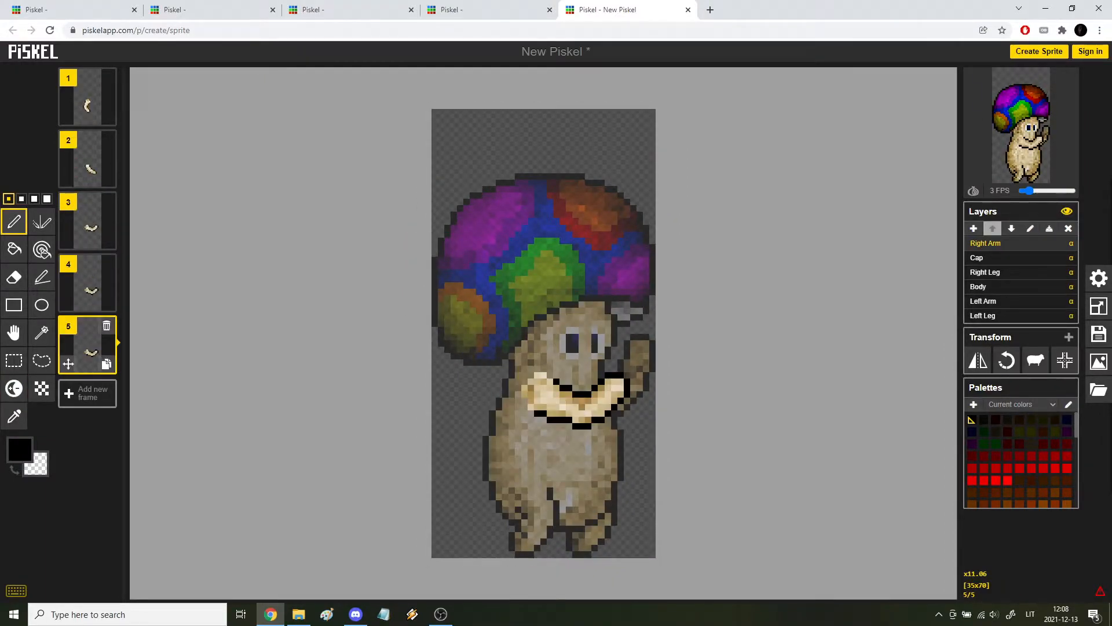
- Darken the Right Arm and Cap layers of frame 5 with the Lighten tool at the largest brush size
{"action": "left_click", "coordinate": [47, 199]}
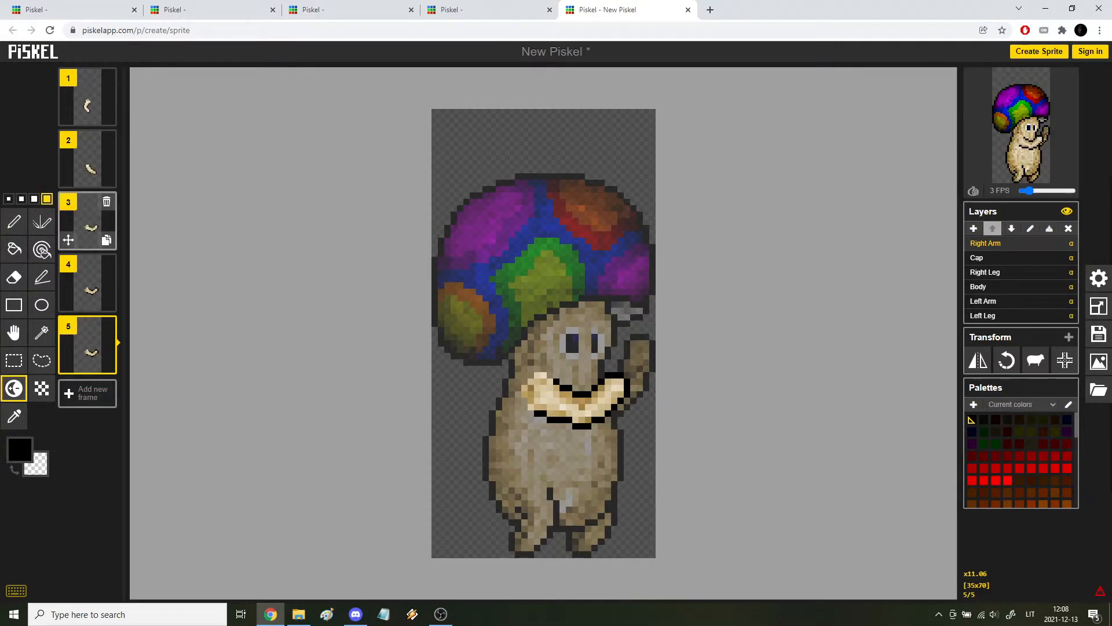
{"action": "key", "text": "bracketright"}
{"action": "key", "text": "bracketright"}
{"action": "key", "text": "bracketright"}
{"action": "key", "text": "bracketright"}
{"action": "key", "text": "bracketright"}
{"action": "key", "text": "bracketright"}
{"action": "key", "text": "bracketright"}
{"action": "key", "text": "bracketright"}
{"action": "key", "text": "bracketright"}
{"action": "key", "text": "bracketright"}
{"action": "key", "text": "bracketright"}
{"action": "key", "text": "bracketright"}
{"action": "key", "text": "bracketright"}
{"action": "key", "text": "bracketright"}
{"action": "key", "text": "bracketright"}
{"action": "key", "text": "bracketright"}
{"action": "key", "text": "bracketright"}
{"action": "key", "text": "bracketright"}
{"action": "key", "text": "bracketright"}
{"action": "key", "text": "bracketright"}
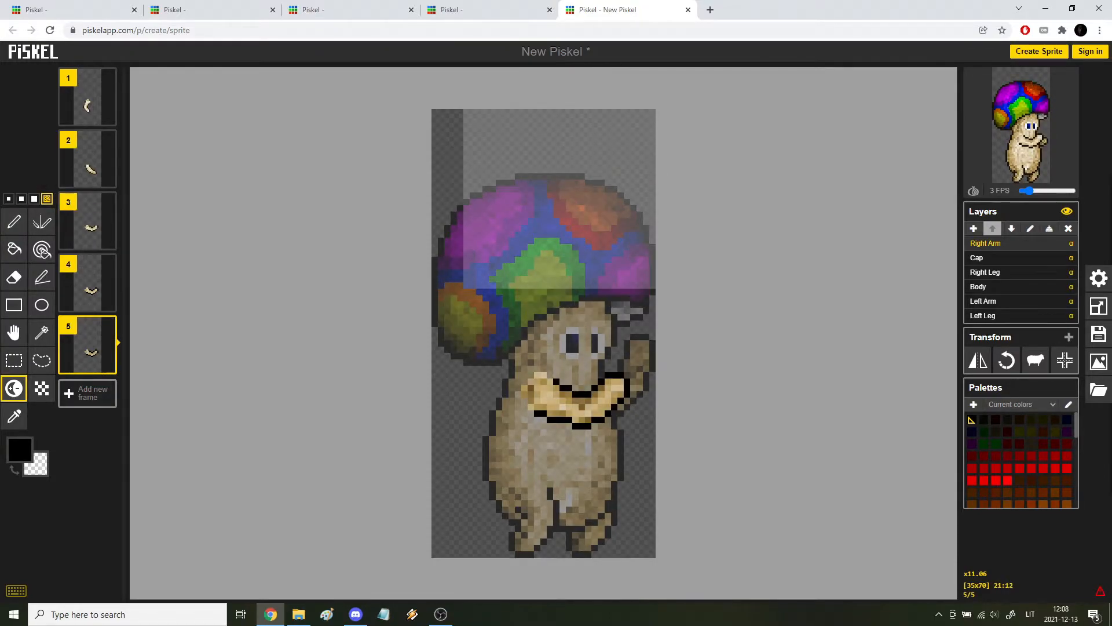
{"action": "left_click", "coordinate": [1018, 257]}
{"action": "mouse_move", "coordinate": [463, 243]}
{"action": "left_mouse_down"}
{"action": "mouse_move", "coordinate": [571, 197]}
{"action": "mouse_move", "coordinate": [521, 255]}
{"action": "left_mouse_up"}
- Darken the Right Leg, Body, Left Arm and Left Leg layers of frame 5 with the Lighten tool
{"action": "left_click", "coordinate": [1018, 272]}
{"action": "left_click_drag", "start_coordinate": [524, 495], "coordinate": [521, 450]}
{"action": "left_click", "coordinate": [1018, 286]}
{"action": "left_click_drag", "start_coordinate": [530, 226], "coordinate": [553, 434]}
{"action": "left_click", "coordinate": [1019, 300]}
{"action": "left_click_drag", "start_coordinate": [637, 348], "coordinate": [620, 463]}
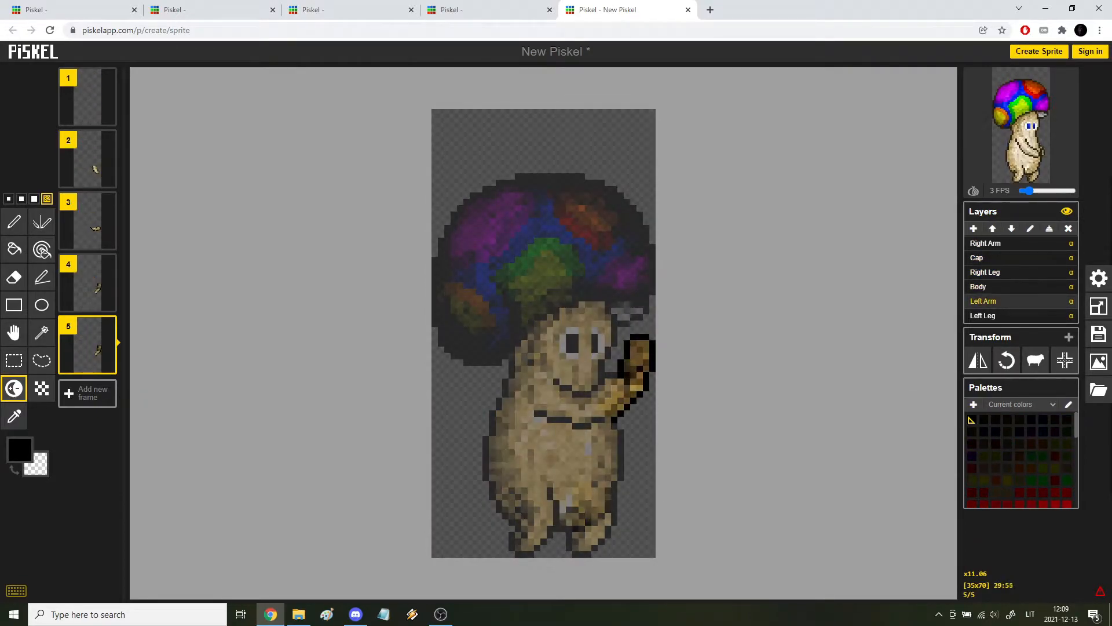
{"action": "left_click", "coordinate": [1019, 315]}
{"action": "left_click_drag", "start_coordinate": [560, 405], "coordinate": [602, 463]}
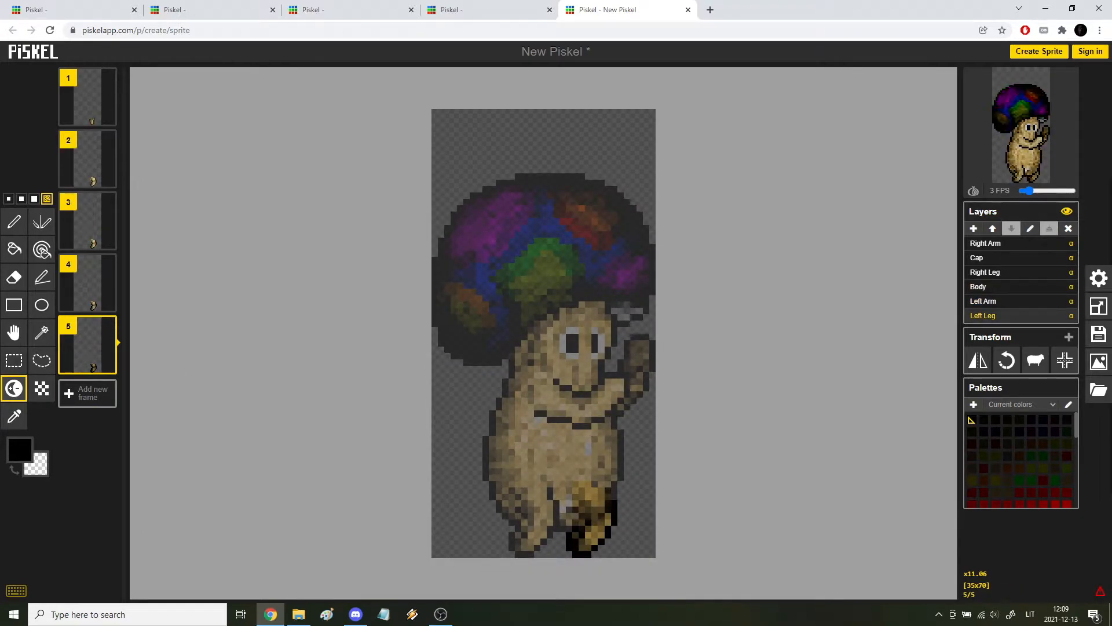
- Duplicate frame 5 and darken the Cap layer of the new frame 6 until it is almost black
{"action": "left_click", "coordinate": [106, 364]}
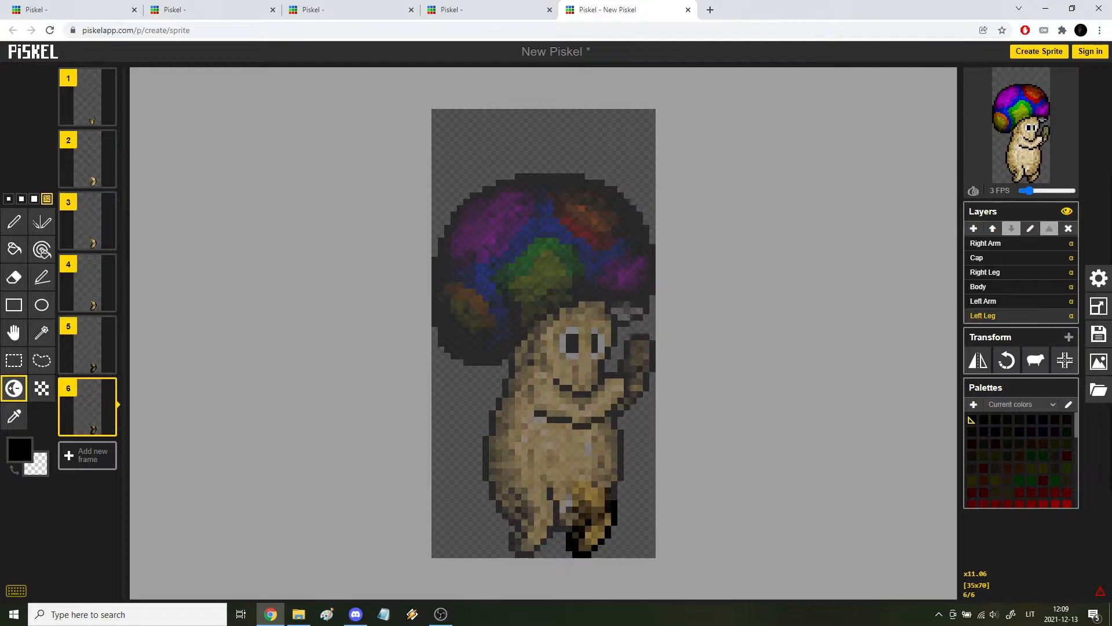
{"action": "left_click", "coordinate": [1018, 257]}
{"action": "left_click_drag", "start_coordinate": [608, 220], "coordinate": [531, 260]}
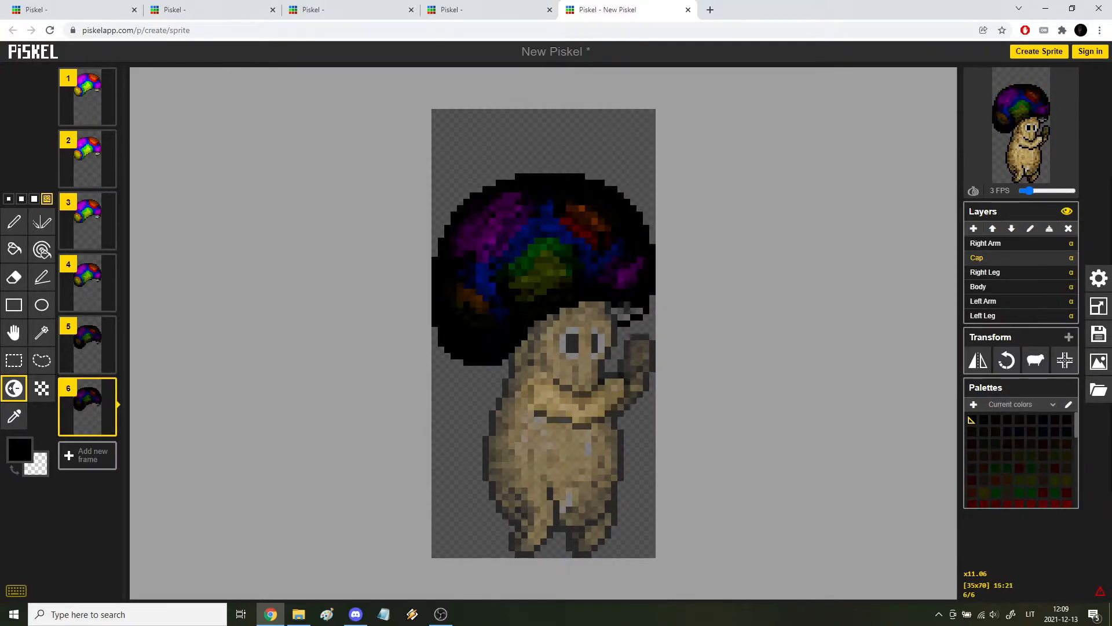
{"action": "left_click_drag", "start_coordinate": [568, 195], "coordinate": [544, 220]}
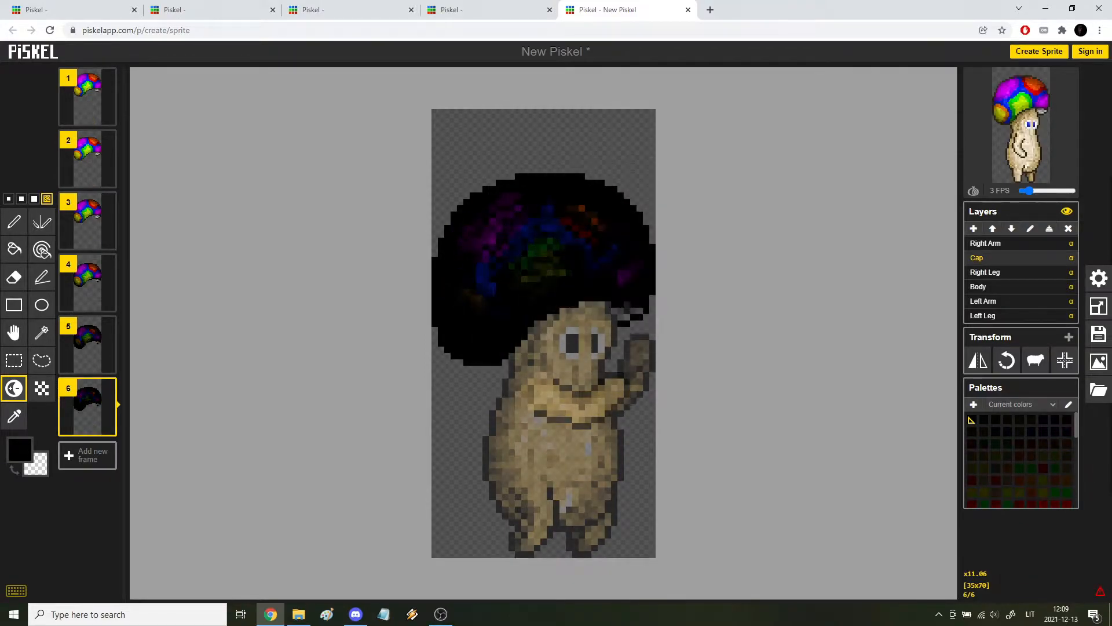
{"action": "key", "text": "Up"}
{"action": "key", "text": "Down"}
- Darken the Right Arm, Right Leg, Body, Left Arm and Left Leg layers of frame 6 with the Lighten tool
{"action": "left_click", "coordinate": [1017, 242]}
{"action": "left_click", "coordinate": [518, 330], "text": "ctrl"}
{"action": "key", "text": "Up"}
{"action": "key", "text": "Down"}
{"action": "left_click_drag", "start_coordinate": [521, 320], "coordinate": [582, 413]}
{"action": "mouse_move", "coordinate": [483, 250]}
{"action": "left_mouse_down"}
{"action": "mouse_move", "coordinate": [579, 410]}
{"action": "mouse_move", "coordinate": [547, 492]}
{"action": "mouse_move", "coordinate": [550, 548]}
{"action": "left_mouse_up"}
{"action": "left_click", "coordinate": [1017, 271]}
{"action": "left_click", "coordinate": [1017, 286]}
{"action": "mouse_move", "coordinate": [510, 324]}
{"action": "left_mouse_down"}
{"action": "mouse_move", "coordinate": [551, 510]}
{"action": "mouse_move", "coordinate": [602, 359]}
{"action": "mouse_move", "coordinate": [643, 313]}
{"action": "mouse_move", "coordinate": [629, 212]}
{"action": "left_mouse_up"}
{"action": "left_click", "coordinate": [1017, 301]}
{"action": "left_click", "coordinate": [1017, 315]}
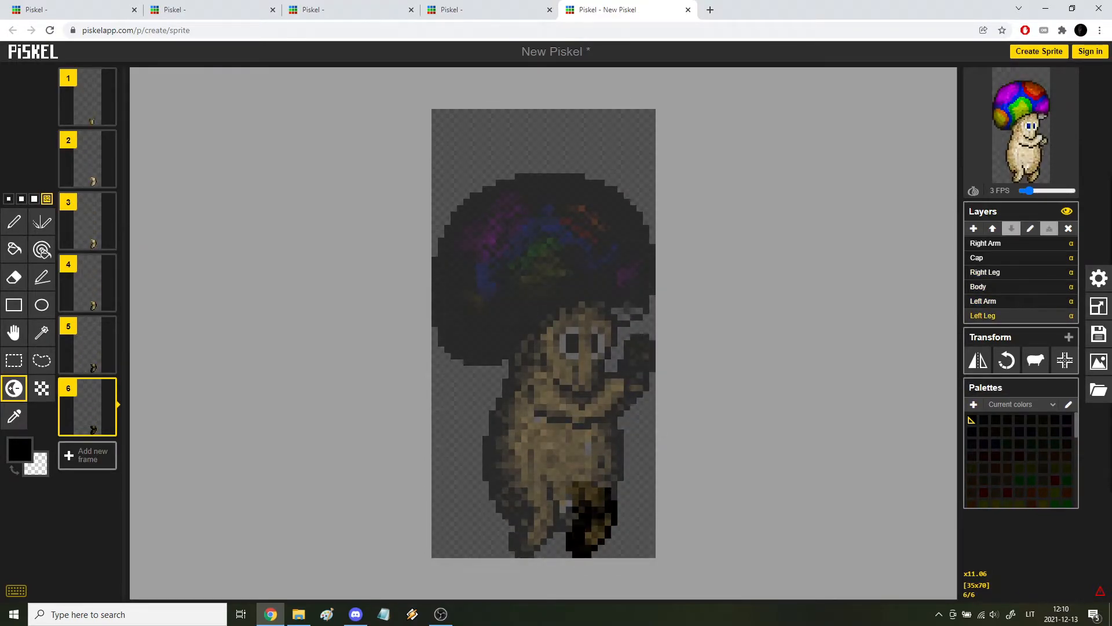
- Duplicate frame 6 and move the cap down about 8 pixels in the new frame 7
{"action": "left_click", "coordinate": [68, 426]}
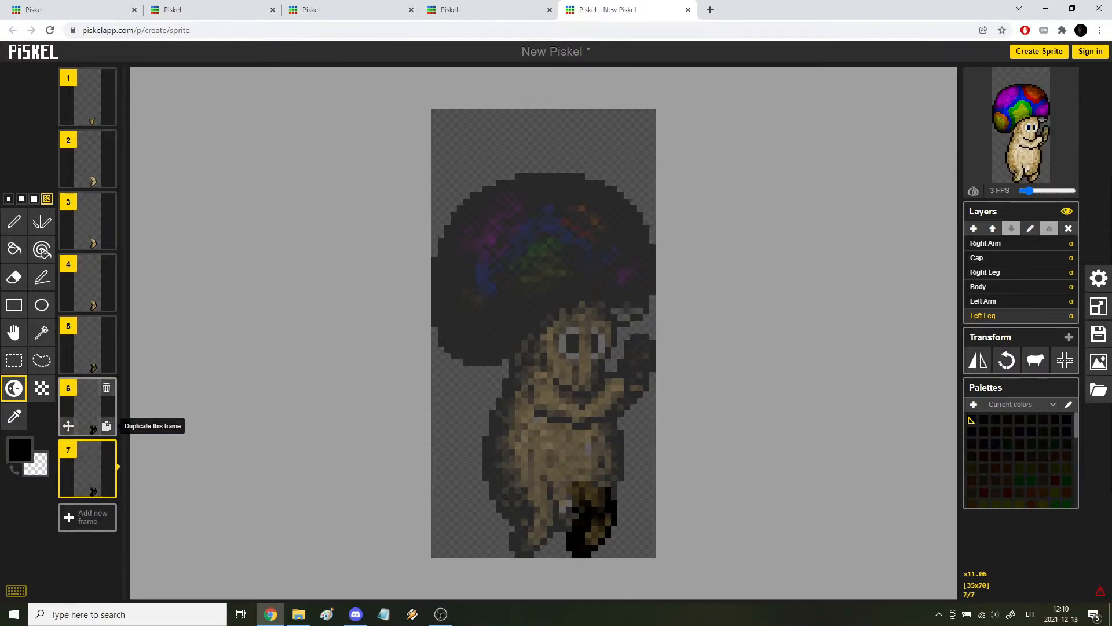
{"action": "left_click", "coordinate": [1017, 257]}
{"action": "left_click", "coordinate": [14, 332]}
{"action": "left_click_drag", "start_coordinate": [493, 285], "coordinate": [492, 336]}
- Reshape the cap in frame 7 by cutting away its upper sides with the transparent Pen at the smallest brush size
{"action": "left_click", "coordinate": [14, 221]}
{"action": "right_click", "coordinate": [435, 266]}
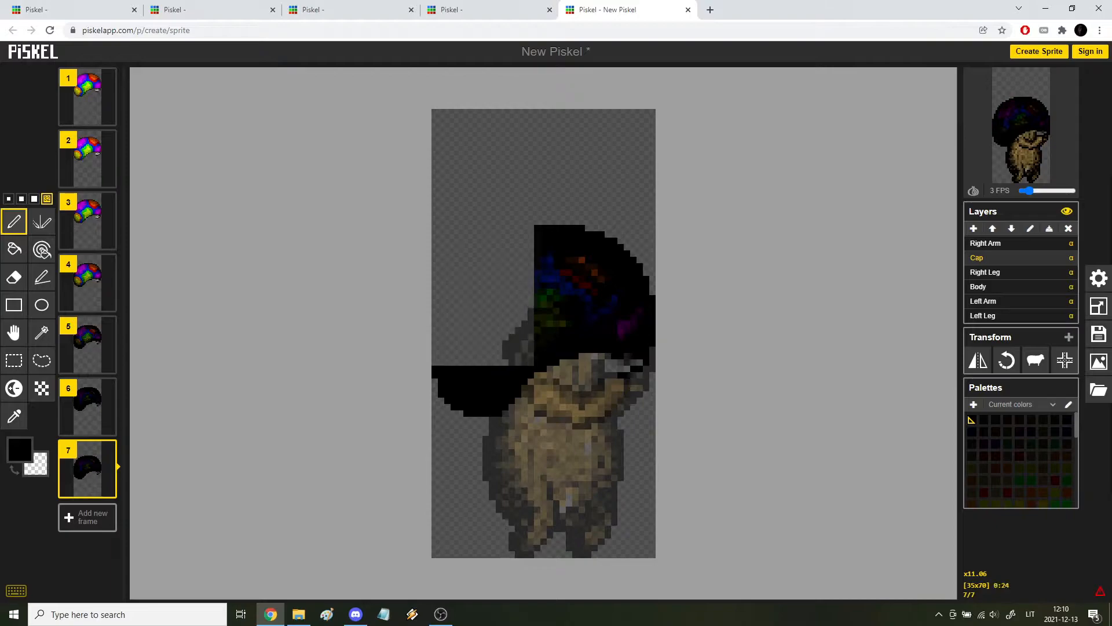
{"action": "left_click_drag", "start_coordinate": [434, 266], "coordinate": [485, 264]}
{"action": "key", "text": "ctrl+z"}
{"action": "left_click", "coordinate": [8, 198]}
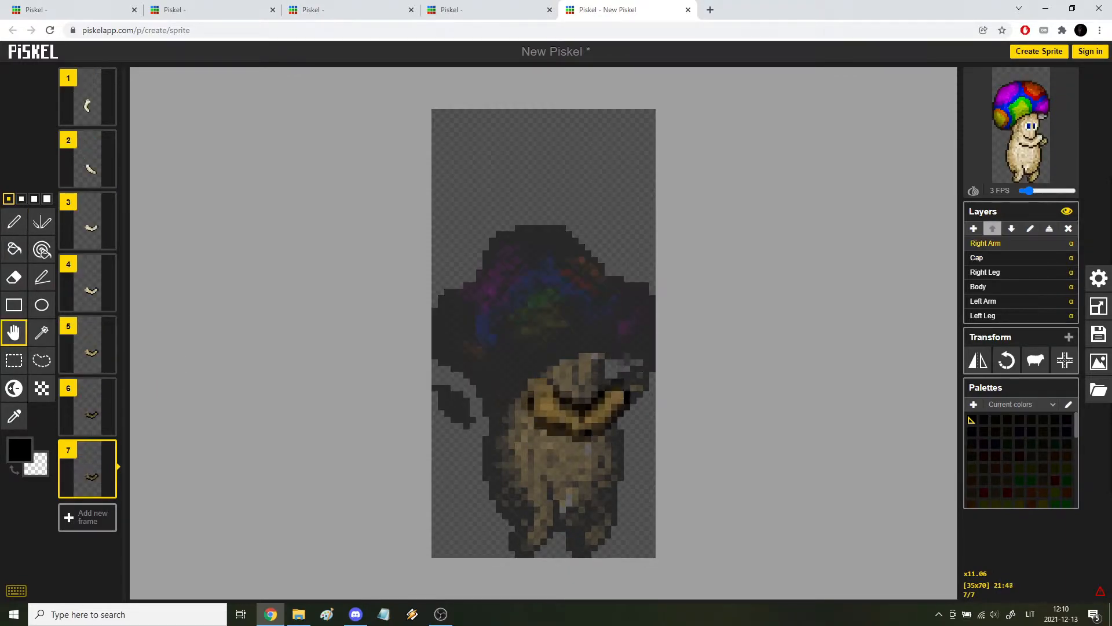
- Move the right arm down in frame 7, darken it with the Lighten tool, and compare the frame with frame 6
{"action": "left_click_drag", "start_coordinate": [569, 413], "coordinate": [569, 452]}
{"action": "left_click", "coordinate": [14, 388]}
{"action": "left_click", "coordinate": [14, 332]}
{"action": "left_click", "coordinate": [87, 405]}
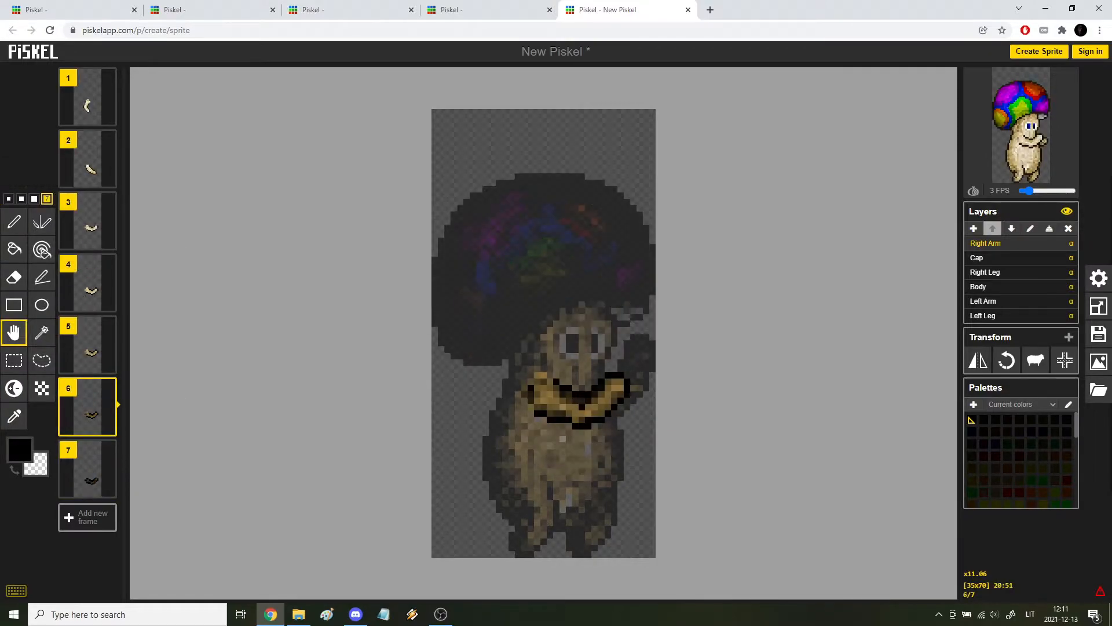
{"action": "key", "text": "Up"}
{"action": "key", "text": "Down"}
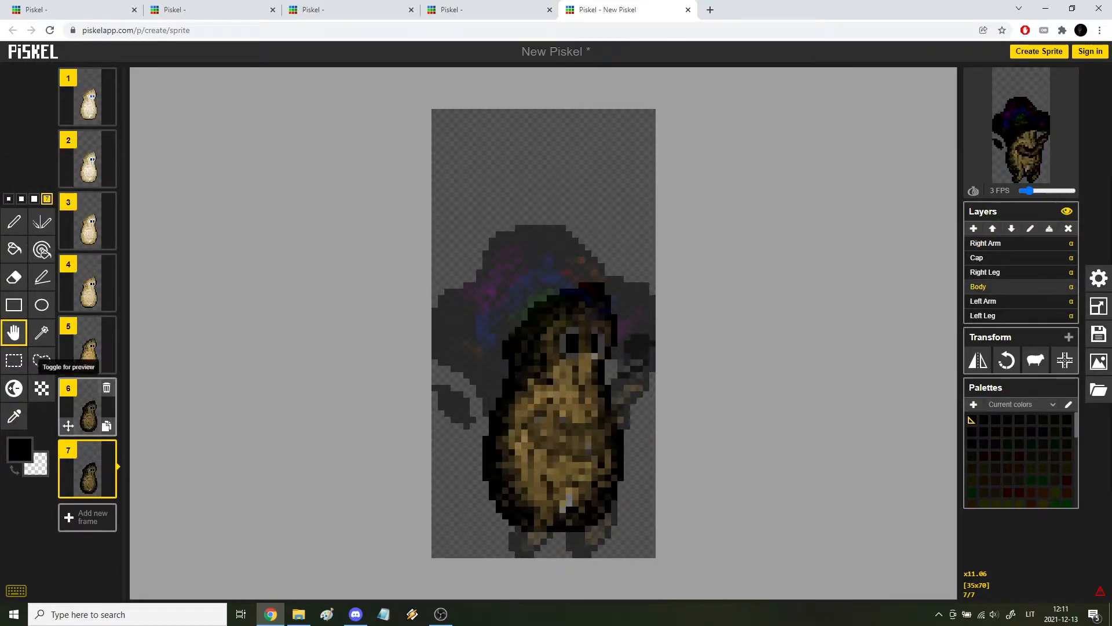
- Cut the head and upper torso from frame 7's Body layer and place them about 5 pixels lower
{"action": "left_click", "coordinate": [13, 359]}
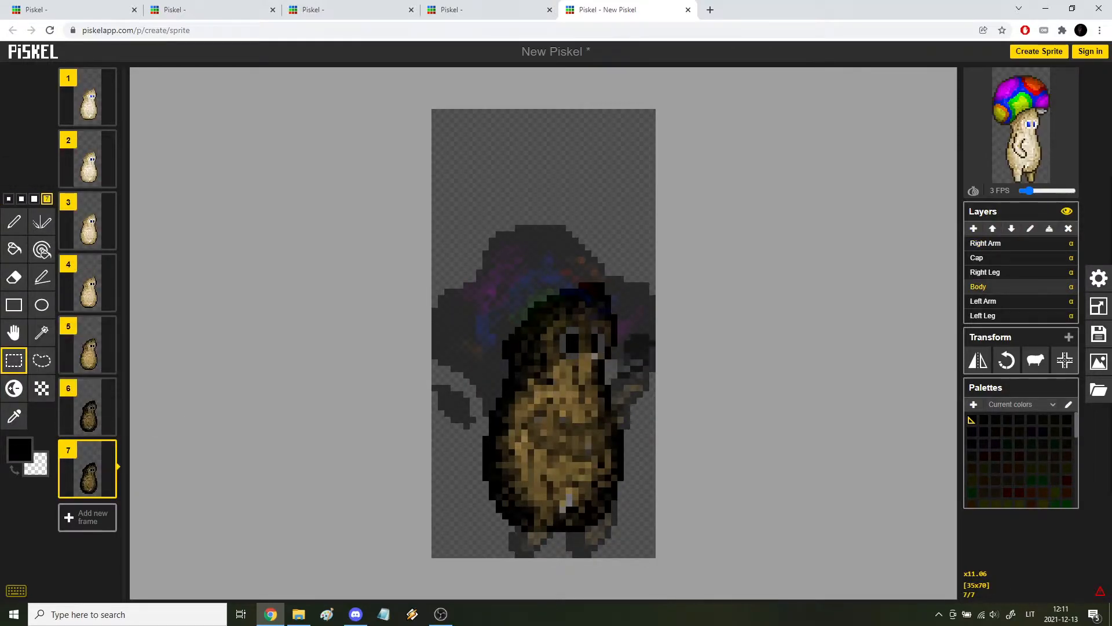
{"action": "key", "text": "ctrl+x"}
{"action": "left_click_drag", "start_coordinate": [540, 302], "coordinate": [540, 334]}
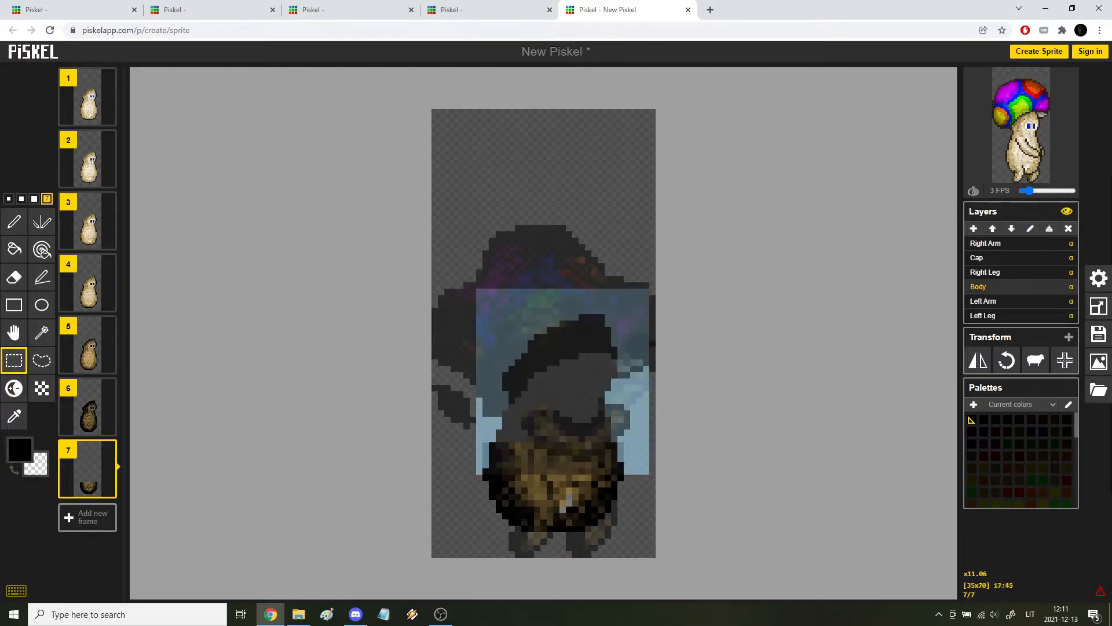
- Select the upper part of the left leg in frame 7 and move it down about 2 pixels
{"action": "left_click", "coordinate": [620, 497]}
{"action": "left_click_drag", "start_coordinate": [563, 471], "coordinate": [627, 529]}
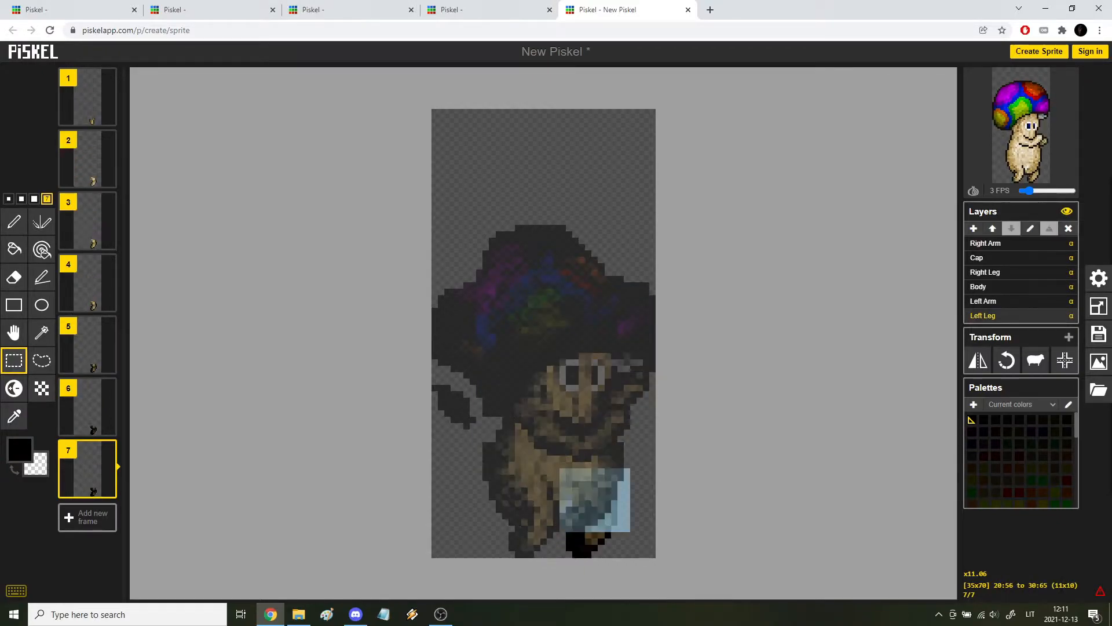
{"action": "left_click", "coordinate": [601, 509], "text": "shift"}
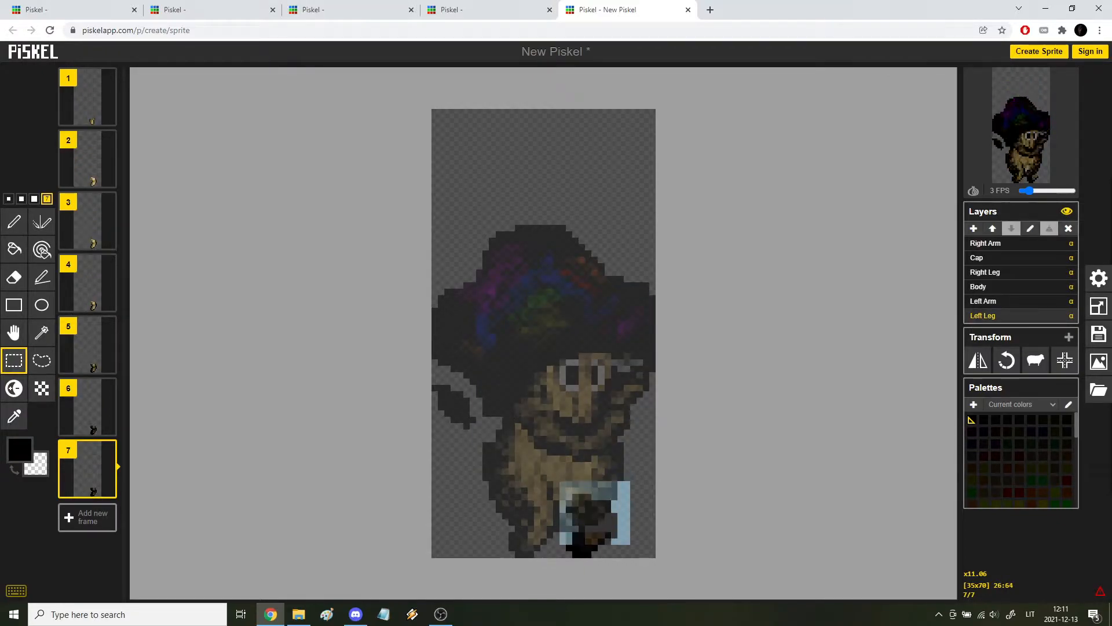
{"action": "left_click", "coordinate": [640, 503]}
{"action": "key", "text": "h"}
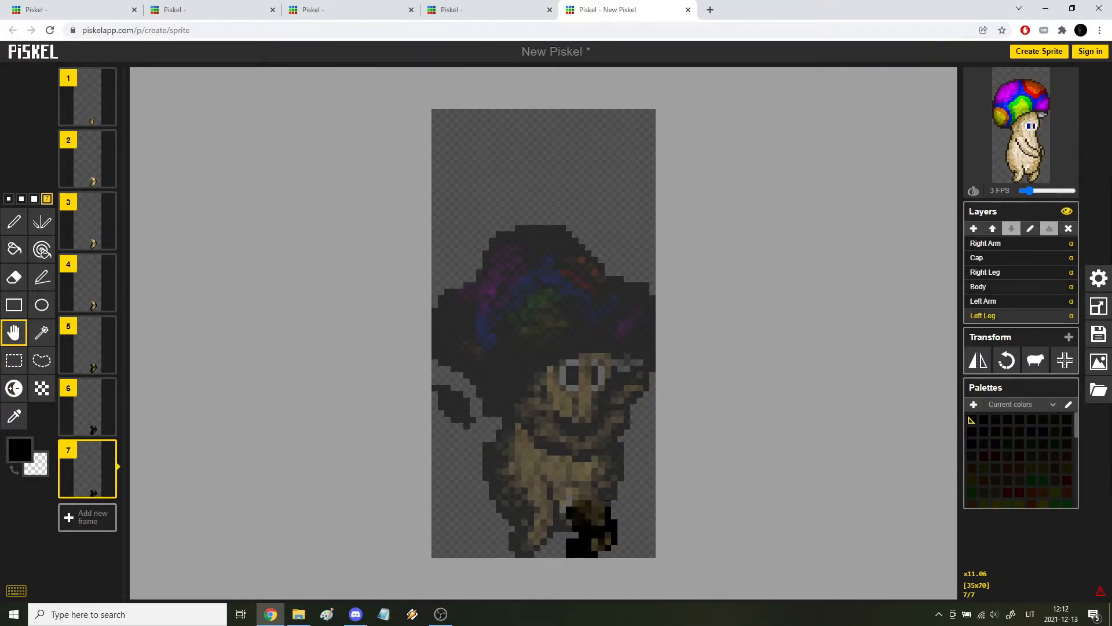
- Move the right leg down about 2 pixels in frame 7 so it appears shortened
{"action": "left_click", "coordinate": [985, 272]}
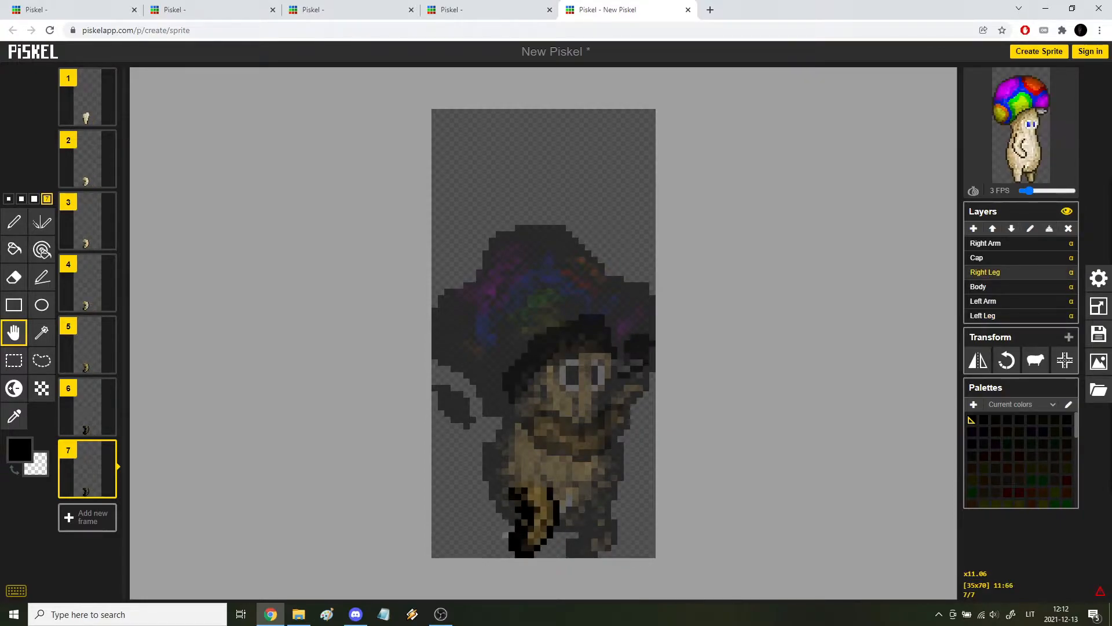
{"action": "left_click", "coordinate": [14, 359]}
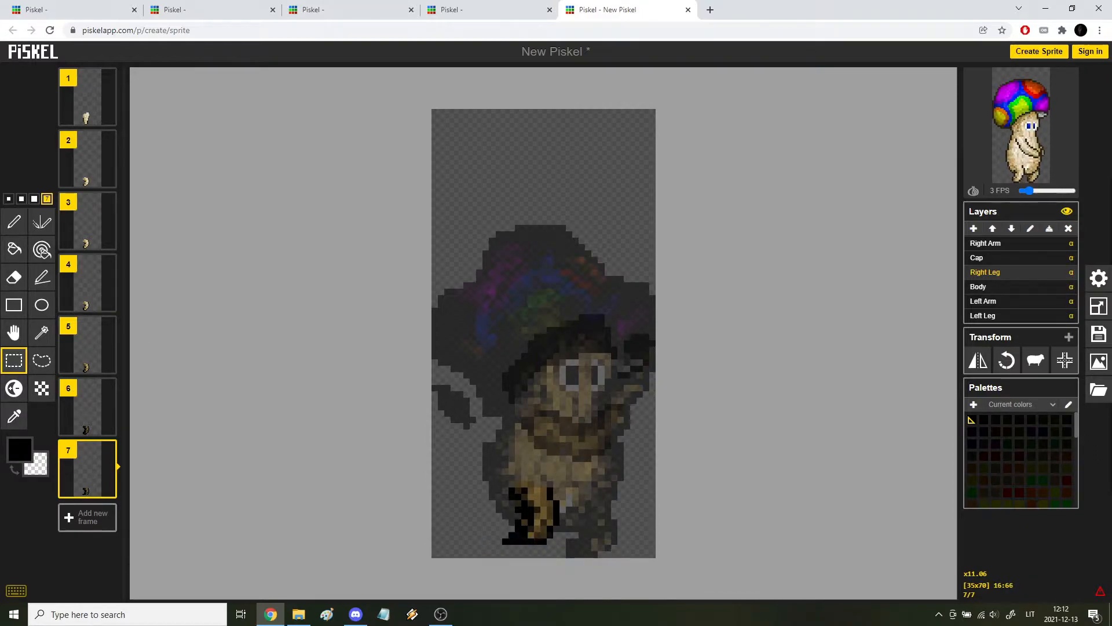
{"action": "left_click_drag", "start_coordinate": [575, 515], "coordinate": [575, 528]}
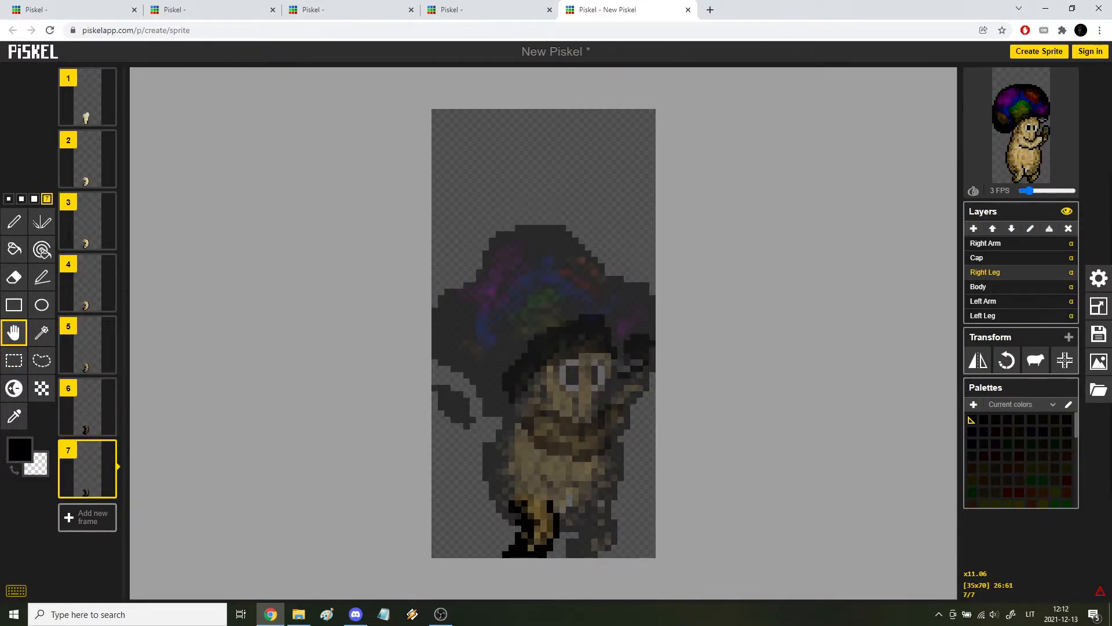
- Move the left arm down about 7 pixels in frame 7 and select the area above it
{"action": "left_click", "coordinate": [983, 301]}
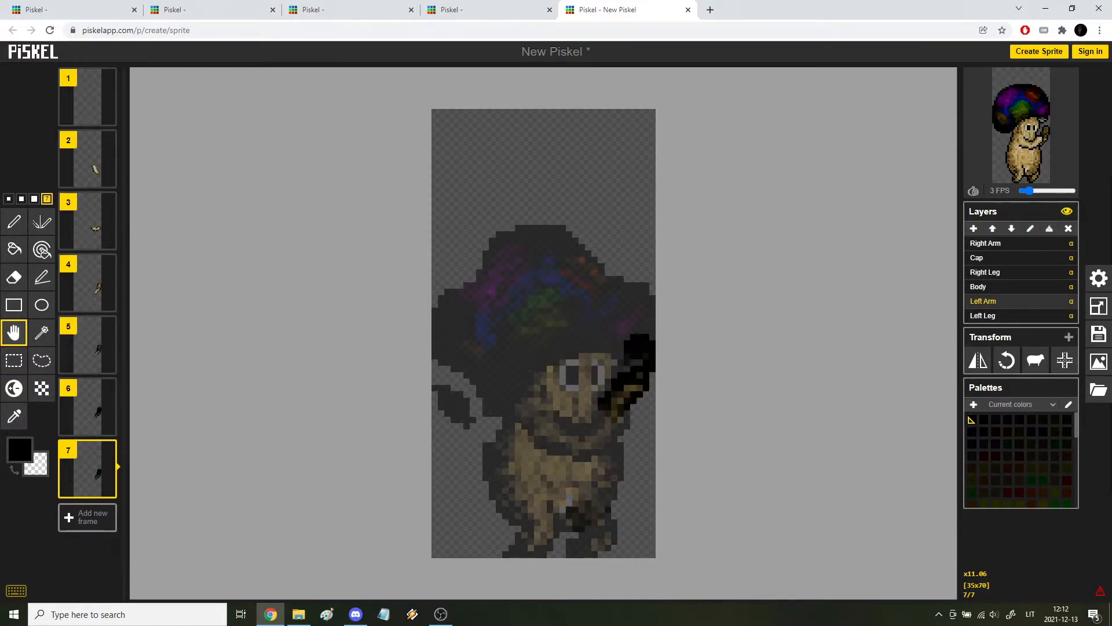
{"action": "left_click_drag", "start_coordinate": [637, 359], "coordinate": [637, 403]}
{"action": "key", "text": "s"}
{"action": "left_click_drag", "start_coordinate": [598, 358], "coordinate": [653, 406]}
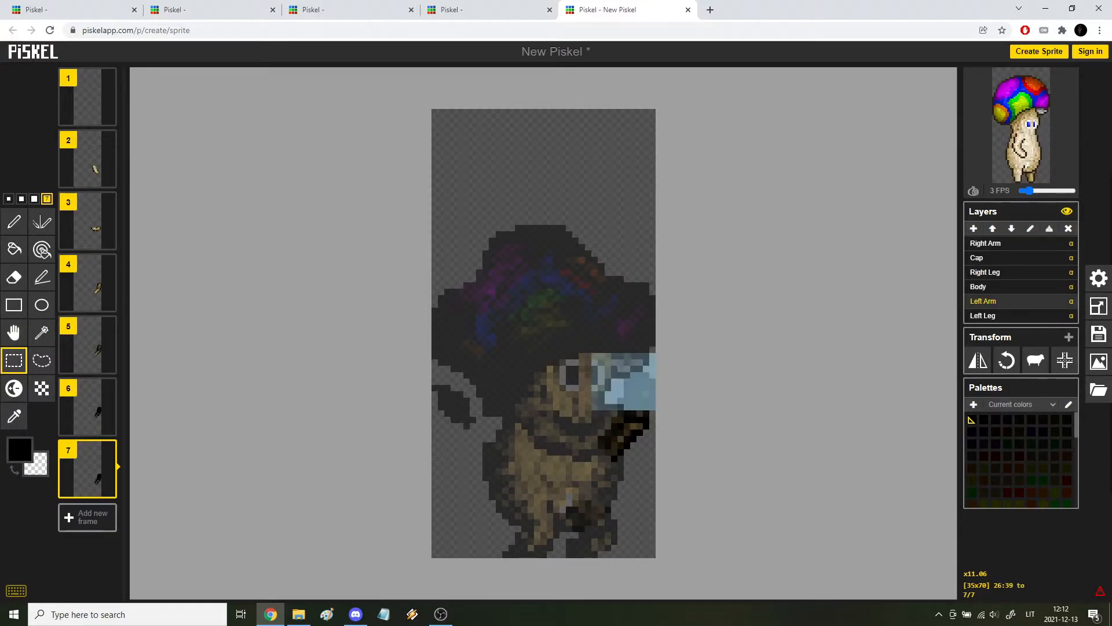
{"action": "left_click", "coordinate": [551, 368]}
- Compare frame 7 with the preceding frames while checking the Left Leg, Left Arm and Body layers
{"action": "key", "text": "Up"}
{"action": "key", "text": "Up"}
{"action": "left_click", "coordinate": [983, 315]}
{"action": "left_click", "coordinate": [983, 300]}
{"action": "left_click", "coordinate": [983, 286]}
{"action": "key", "text": "Up"}
{"action": "key", "text": "Down"}
{"action": "key", "text": "Down"}
{"action": "key", "text": "Down"}
- Darken the whole body in frame 7 with the Lighten tool at a greatly enlarged brush size, and compare it with frame 6
{"action": "left_click", "coordinate": [14, 388]}
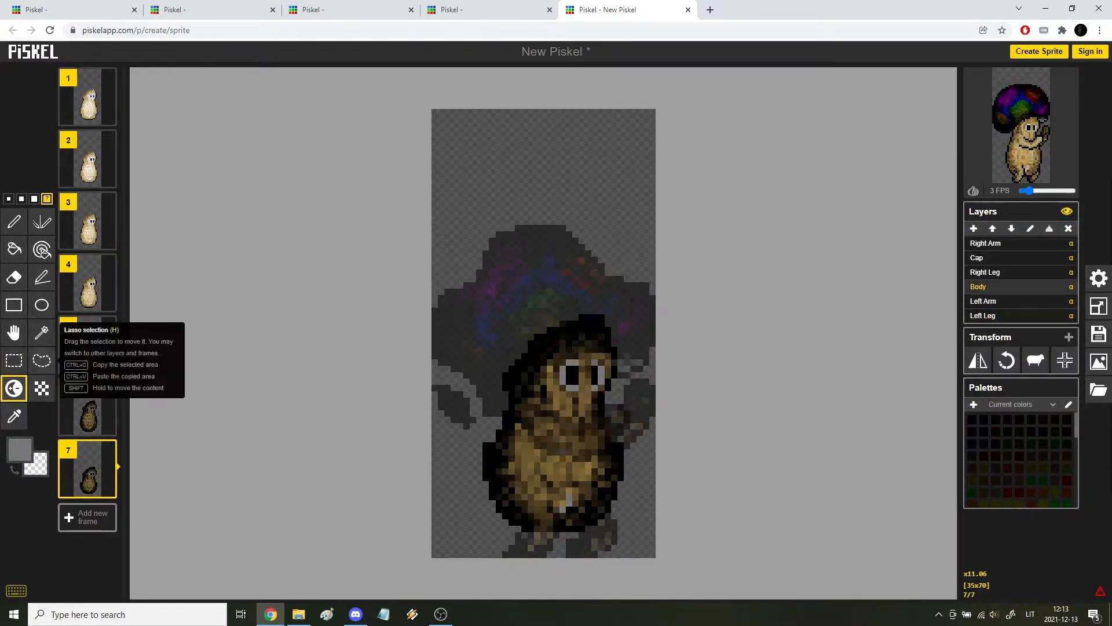
{"action": "left_click", "coordinate": [441, 259]}
{"action": "key", "text": "]"}
{"action": "key", "text": "]"}
{"action": "key", "text": "]"}
{"action": "key", "text": "]"}
{"action": "key", "text": "]"}
{"action": "key", "text": "]"}
{"action": "key", "text": "]"}
{"action": "key", "text": "]"}
{"action": "key", "text": "]"}
{"action": "key", "text": "]"}
{"action": "key", "text": "]"}
{"action": "key", "text": "]"}
{"action": "key", "text": "]"}
{"action": "key", "text": "]"}
{"action": "key", "text": "]"}
{"action": "key", "text": "]"}
{"action": "key", "text": "]"}
{"action": "key", "text": "]"}
{"action": "key", "text": "]"}
{"action": "key", "text": "]"}
{"action": "left_click_drag", "start_coordinate": [573, 210], "coordinate": [556, 502]}
{"action": "mouse_move", "coordinate": [576, 246]}
{"action": "left_mouse_down"}
{"action": "mouse_move", "coordinate": [563, 420]}
{"action": "mouse_move", "coordinate": [544, 477]}
{"action": "left_mouse_up"}
{"action": "left_click_drag", "start_coordinate": [570, 240], "coordinate": [531, 532]}
{"action": "key", "text": "Up"}
{"action": "key", "text": "Down"}
- Darken the right leg, left leg and left arm in frame 7 with the same large Lighten brush
{"action": "left_click", "coordinate": [985, 272]}
{"action": "left_click_drag", "start_coordinate": [517, 339], "coordinate": [530, 521]}
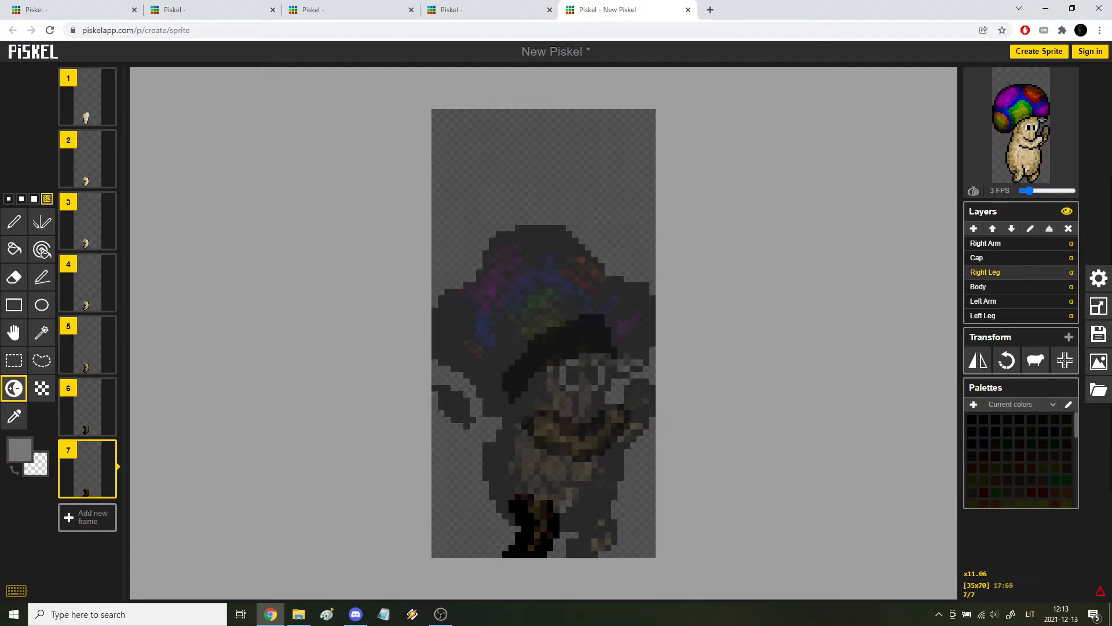
{"action": "left_click", "coordinate": [983, 315]}
{"action": "left_click_drag", "start_coordinate": [586, 549], "coordinate": [586, 545]}
{"action": "left_click", "coordinate": [983, 300]}
{"action": "left_click", "coordinate": [620, 457]}
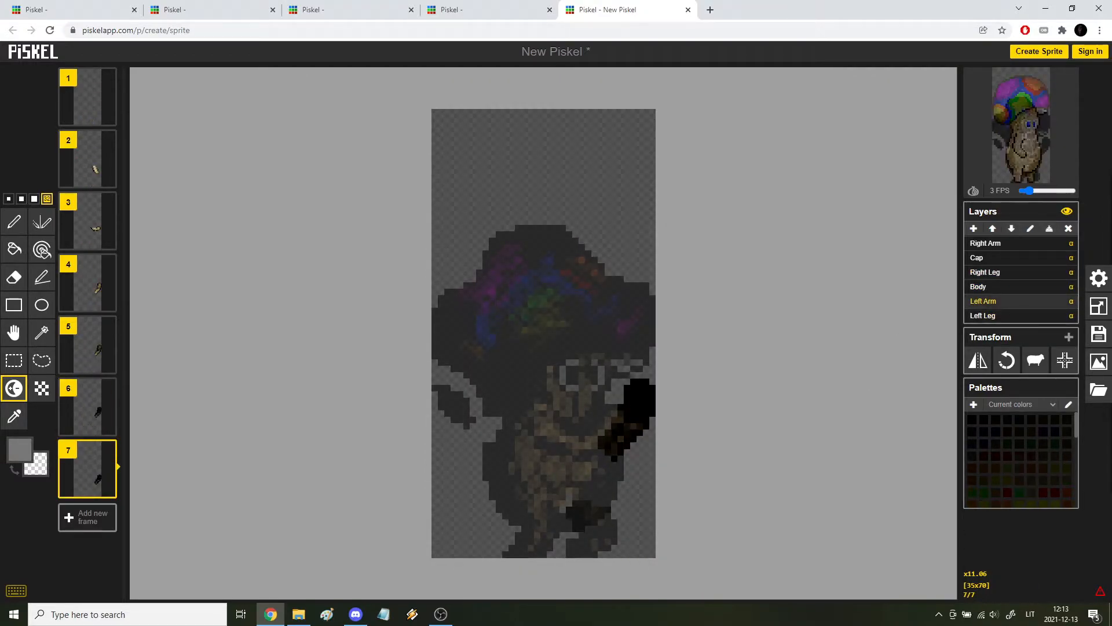
- Darken the cap in frame 7 to nearly black and compare it with frame 6
{"action": "left_click", "coordinate": [977, 257]}
{"action": "left_click_drag", "start_coordinate": [503, 257], "coordinate": [536, 272]}
{"action": "key", "text": "Up"}
{"action": "key", "text": "Down"}
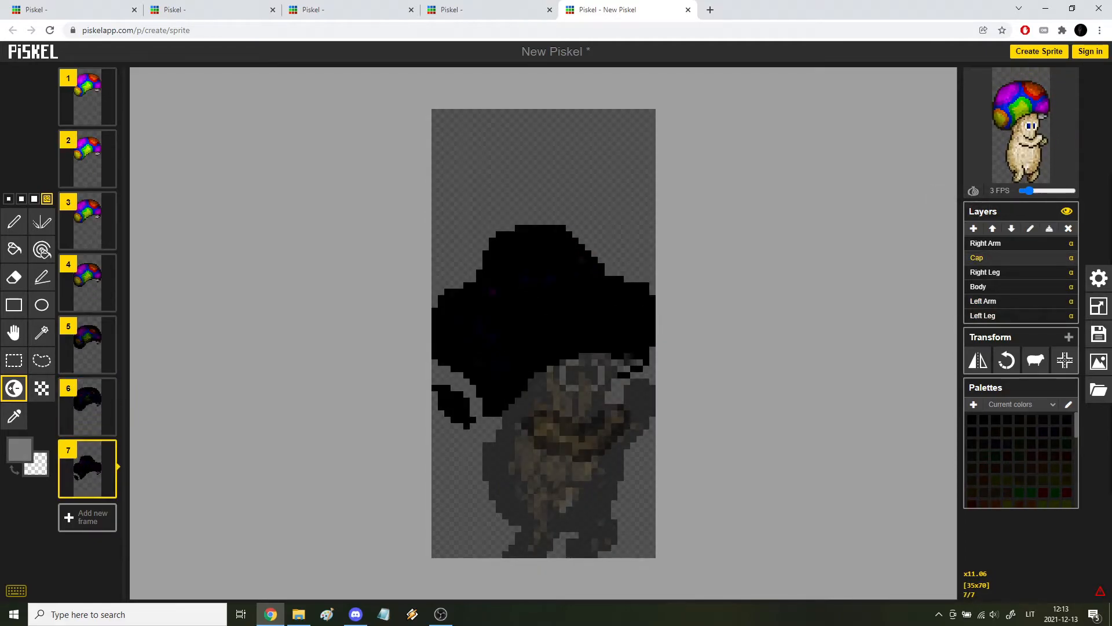
- Repaint the light eye outlines on frame 7's Body layer in a very dark grey using the Pen at the smallest brush size
{"action": "left_click", "coordinate": [14, 221]}
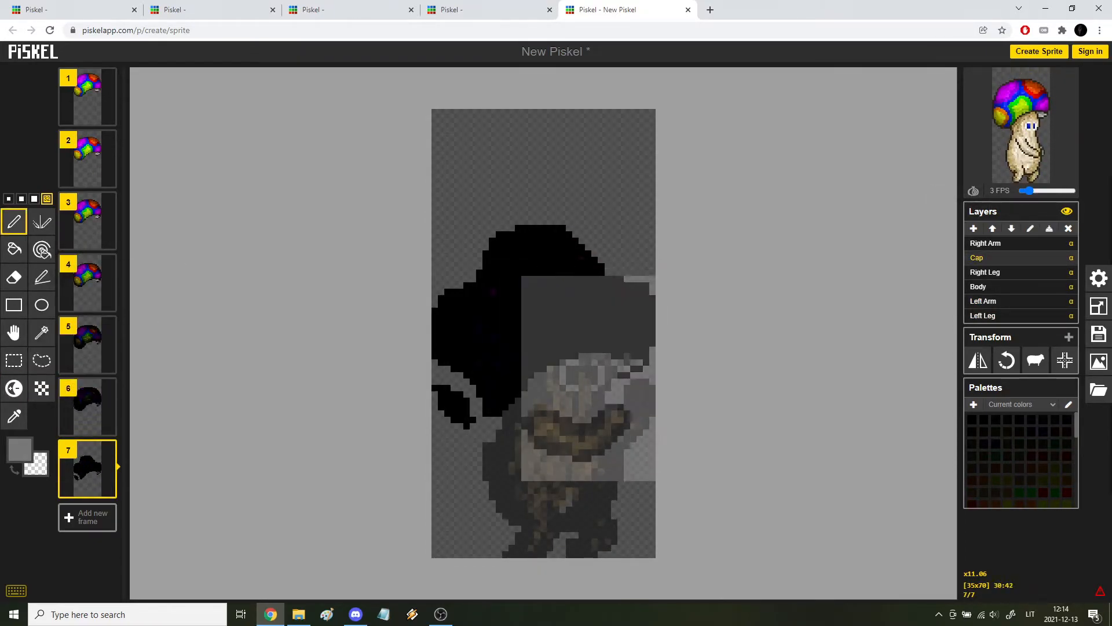
{"action": "left_click", "coordinate": [978, 286]}
{"action": "scroll", "coordinate": [660, 366], "scroll_direction": "up", "scroll_amount": 10}
{"action": "left_click", "coordinate": [20, 450]}
{"action": "left_click", "coordinate": [56, 530]}
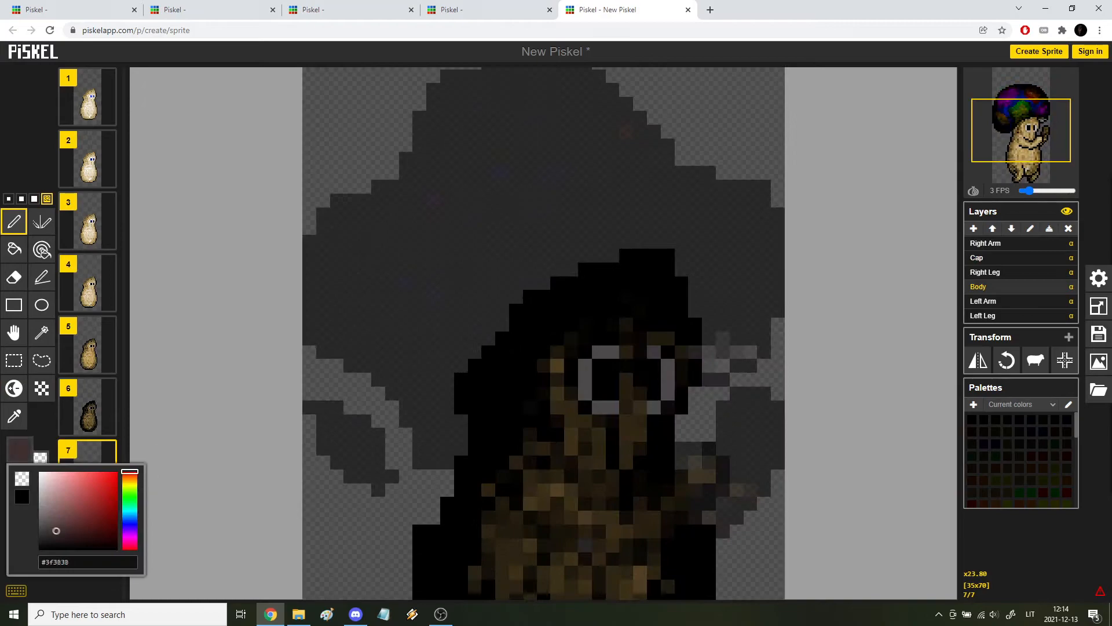
{"action": "left_click_drag", "start_coordinate": [39, 528], "coordinate": [39, 540]}
{"action": "left_click", "coordinate": [8, 198]}
{"action": "left_click_drag", "start_coordinate": [612, 352], "coordinate": [613, 408]}
{"action": "left_click_drag", "start_coordinate": [654, 407], "coordinate": [668, 379]}
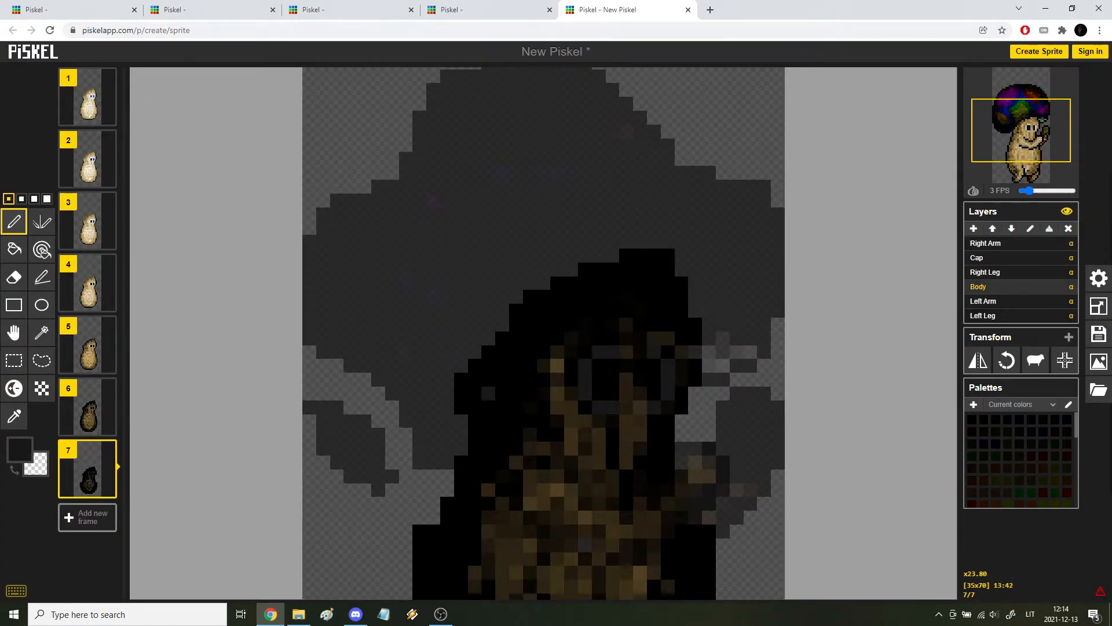